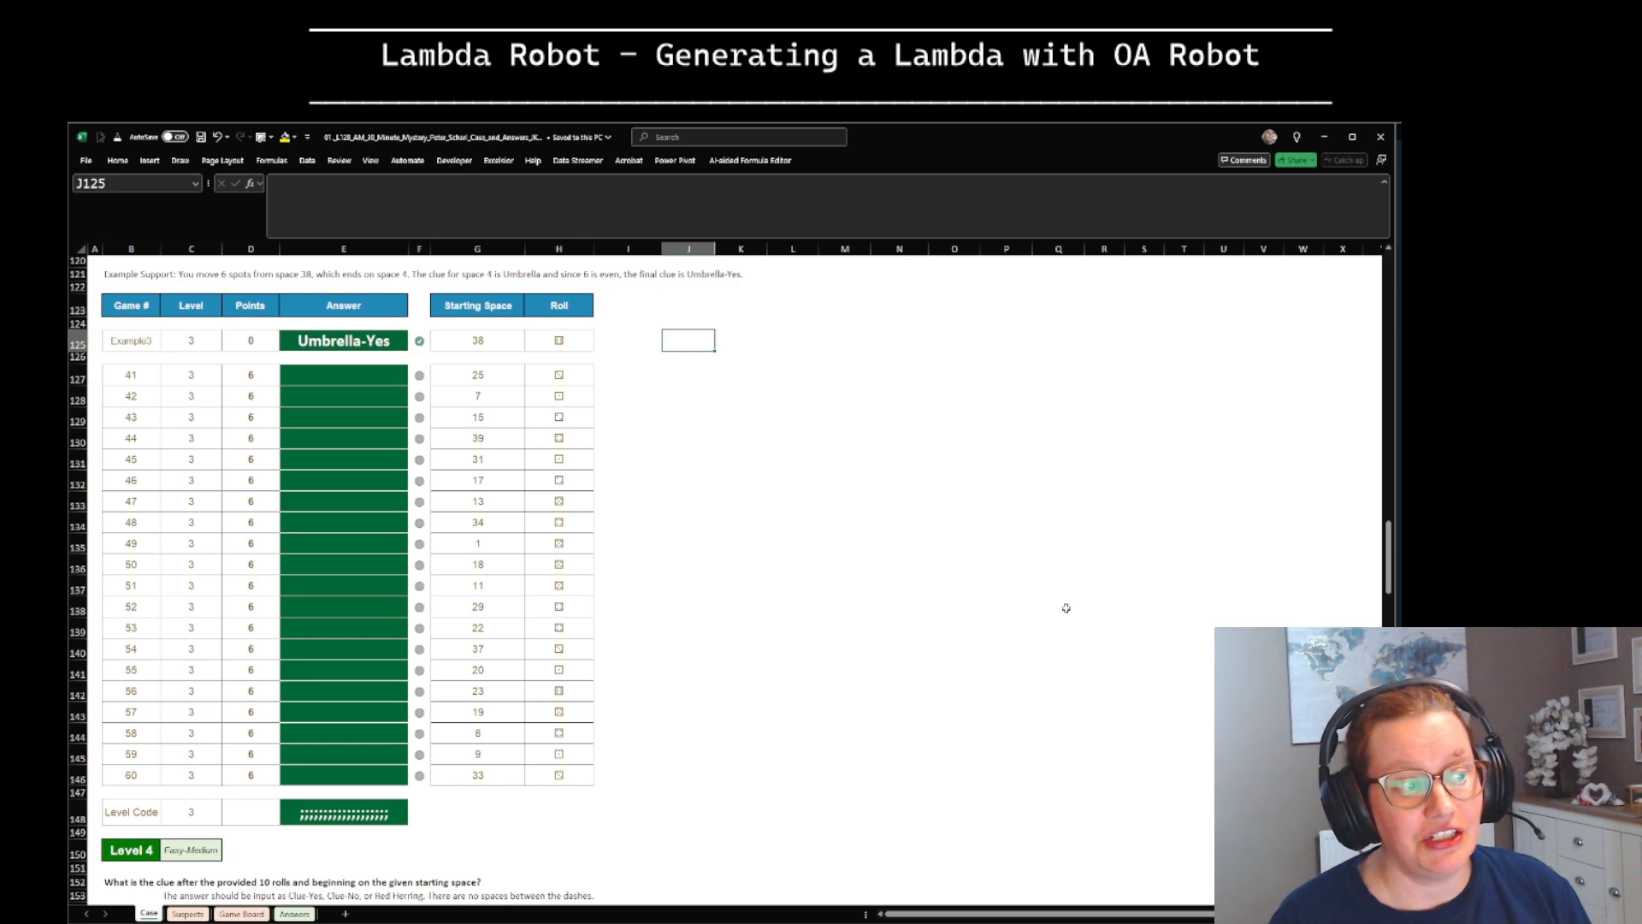
Step: Look through the Level 4 to Level 7 tasks on the Case sheet and return to Level 3
{"action": "scroll", "coordinate": [1066, 607], "scroll_direction": "down", "scroll_amount": 20}
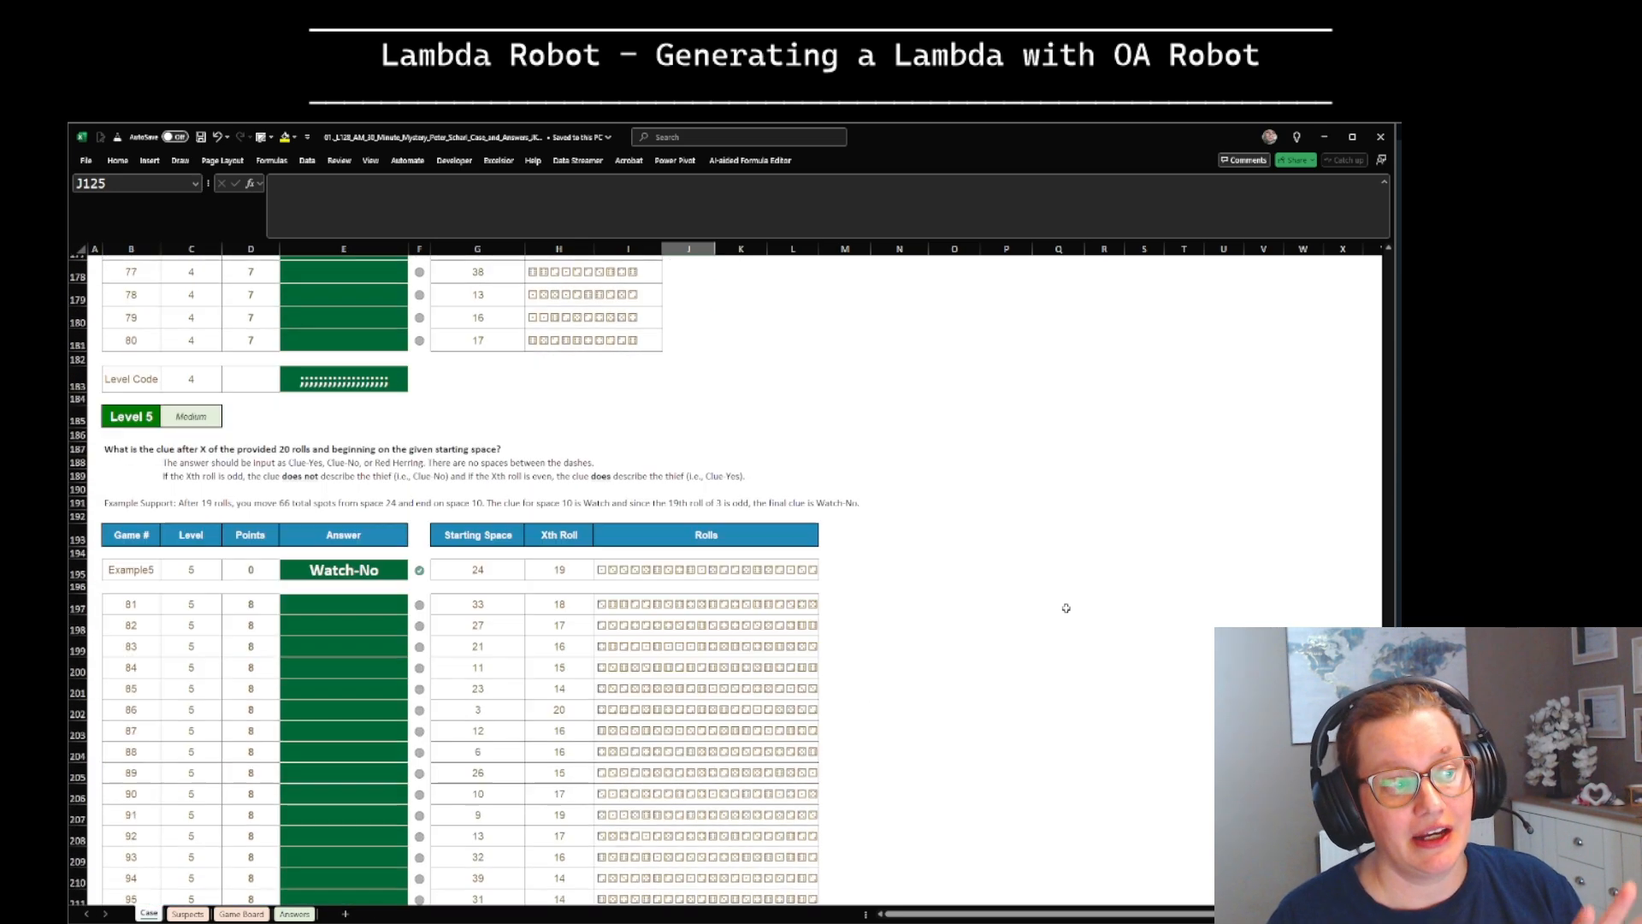
{"action": "scroll", "coordinate": [1066, 607], "scroll_direction": "down", "scroll_amount": 20}
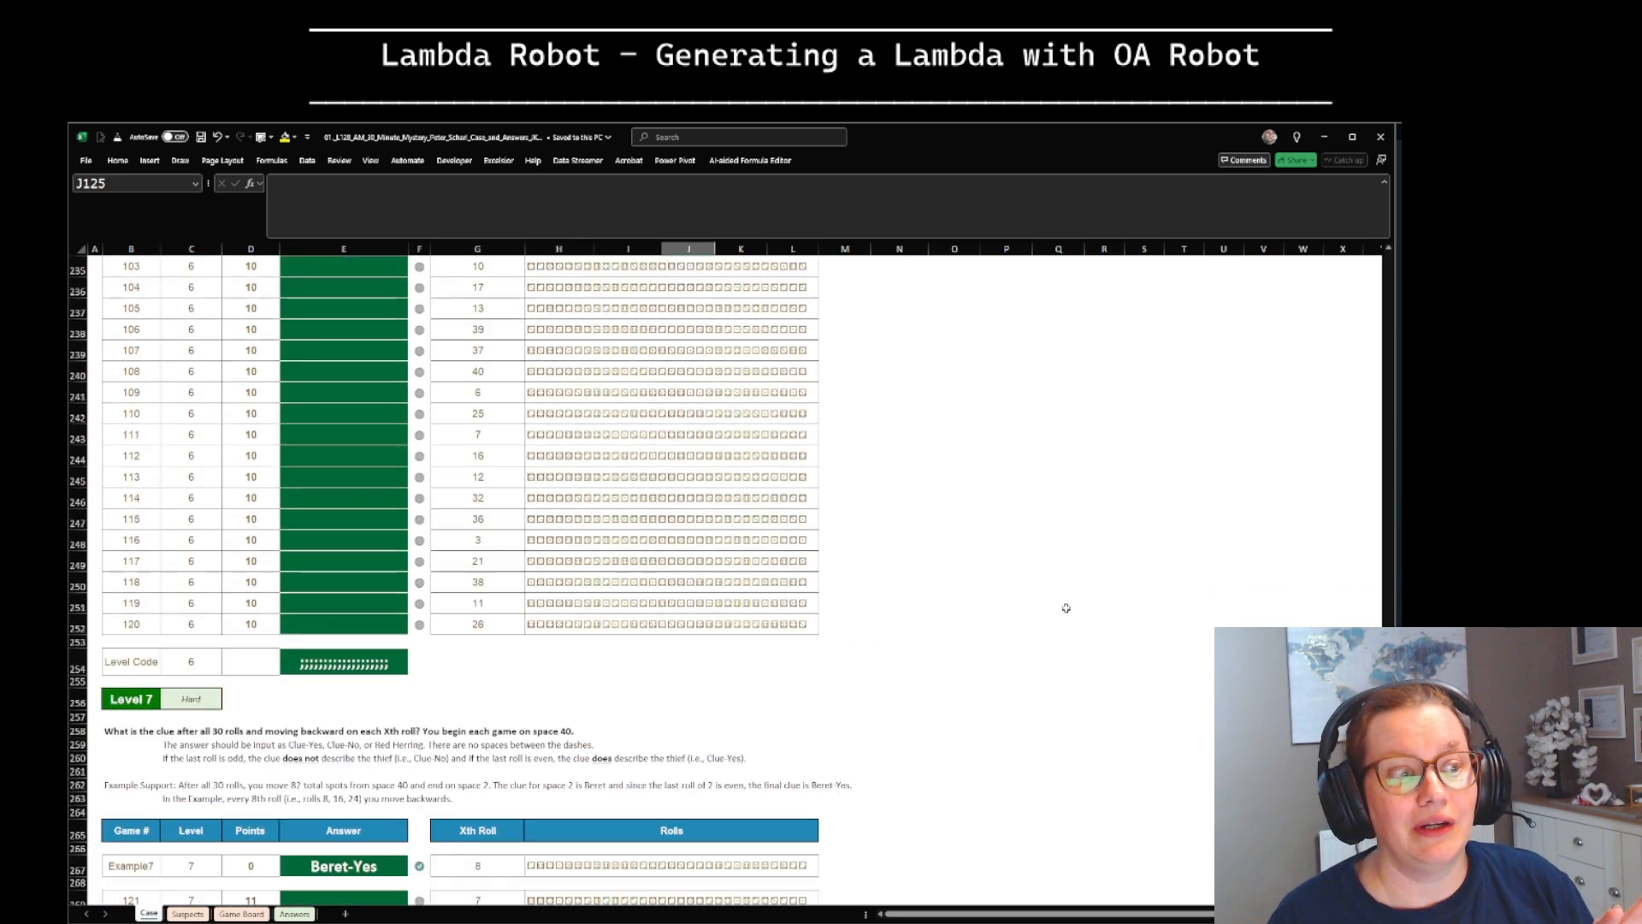
{"action": "scroll", "coordinate": [1066, 607], "scroll_direction": "down", "scroll_amount": 12}
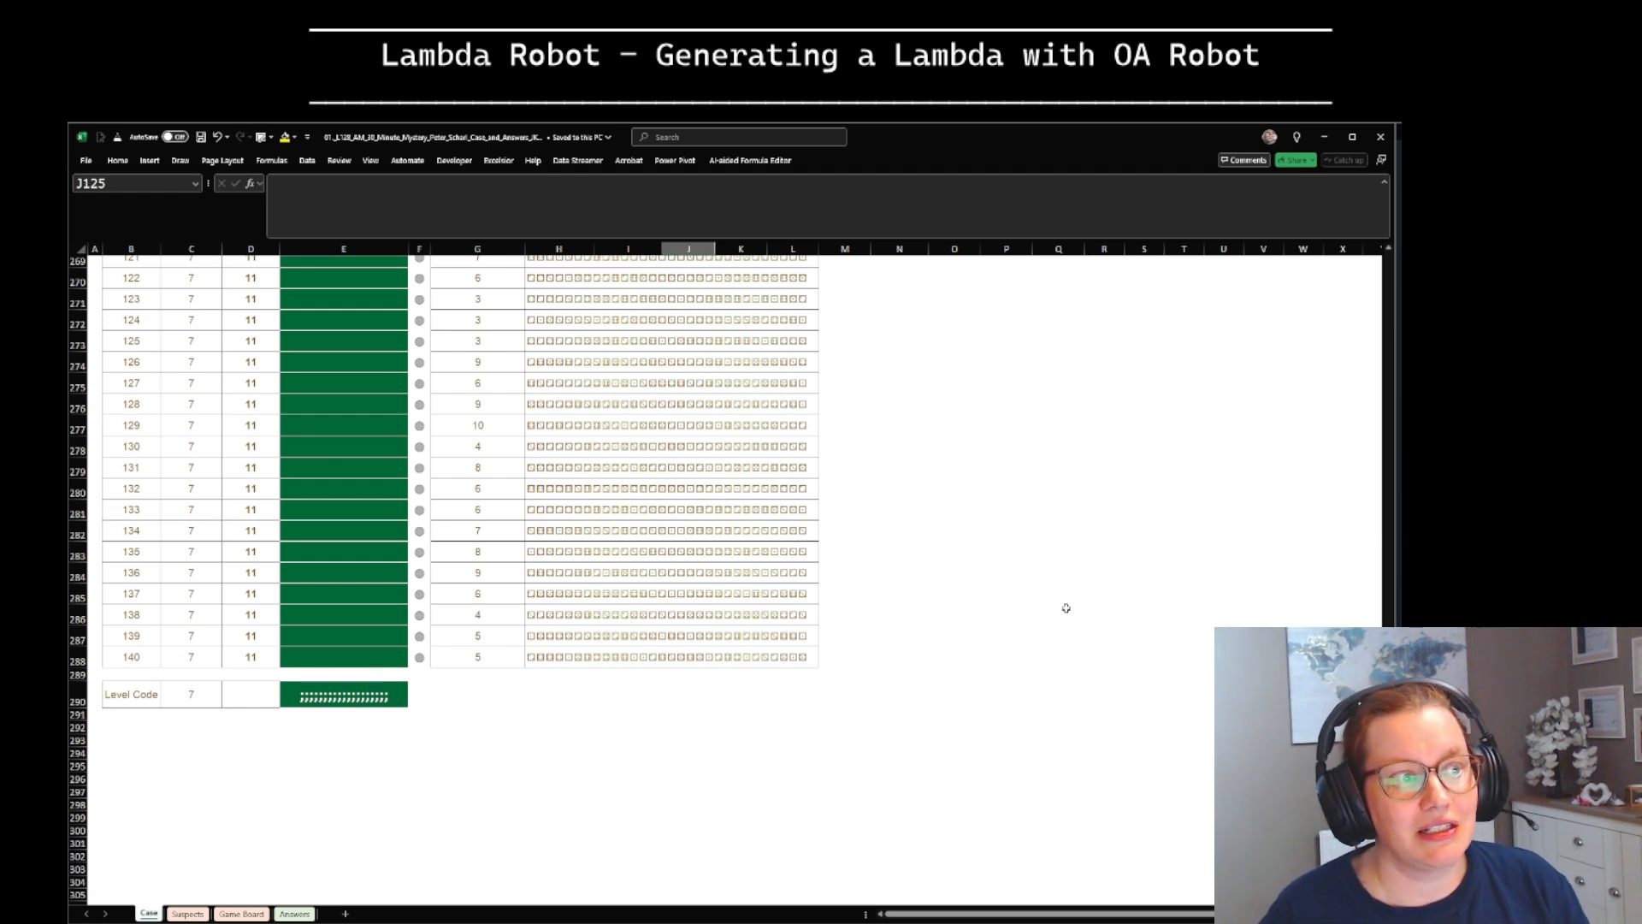
{"action": "key", "text": "ctrl+Home"}
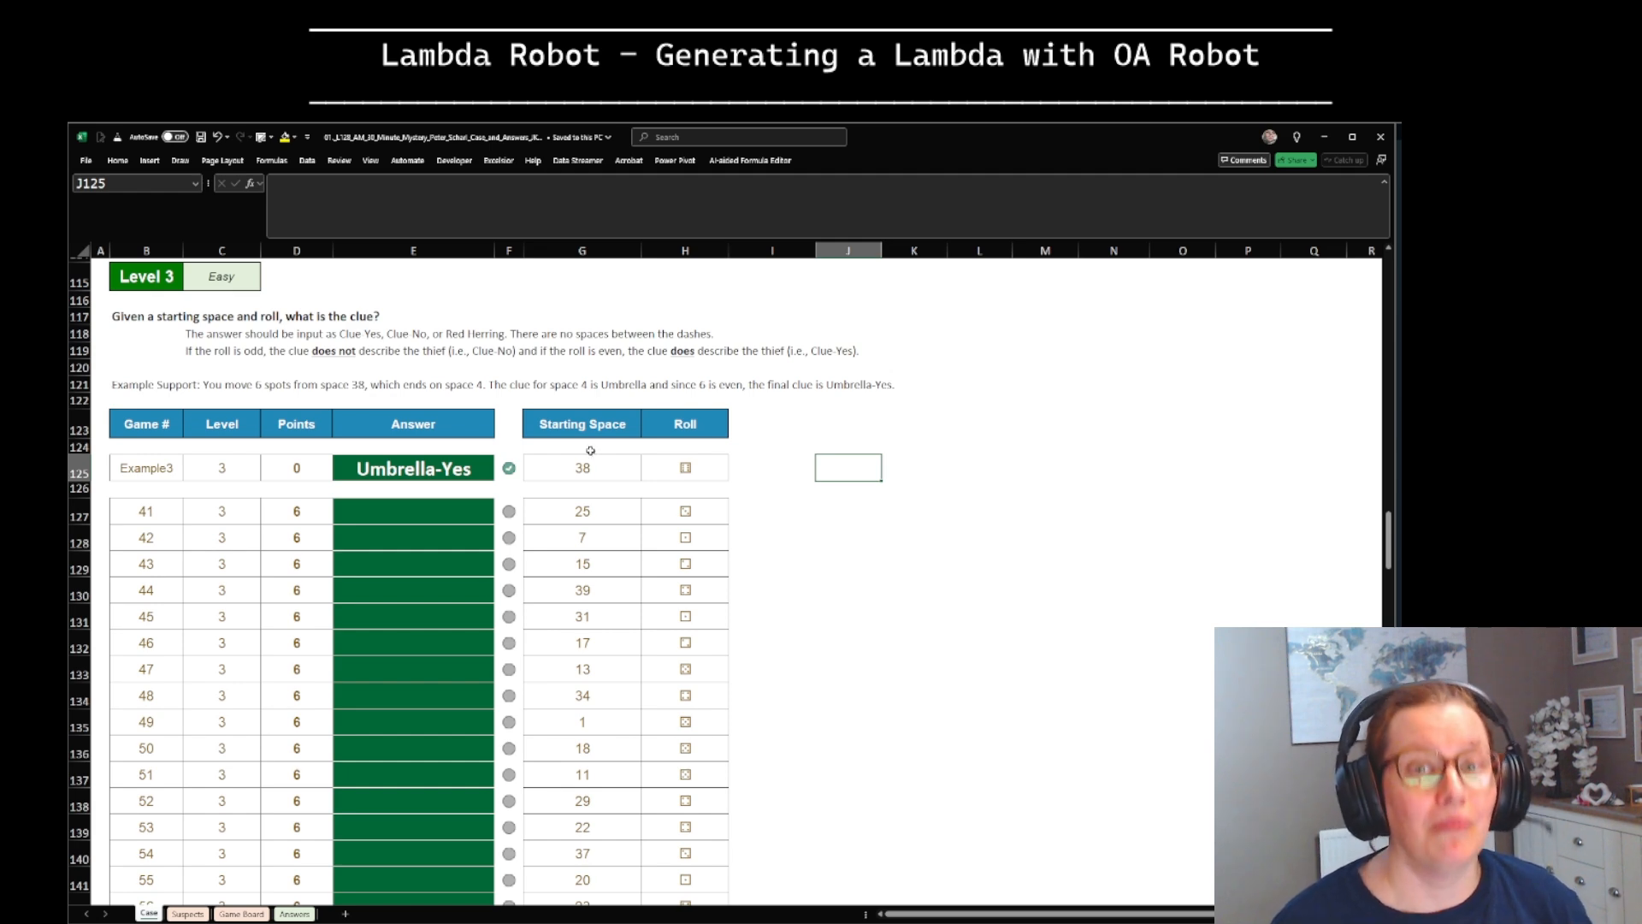
Step: Mark the Example3 roll cell H125 as an input cell with OA Robot's Mark As Input Cells command
{"action": "left_click", "coordinate": [725, 467]}
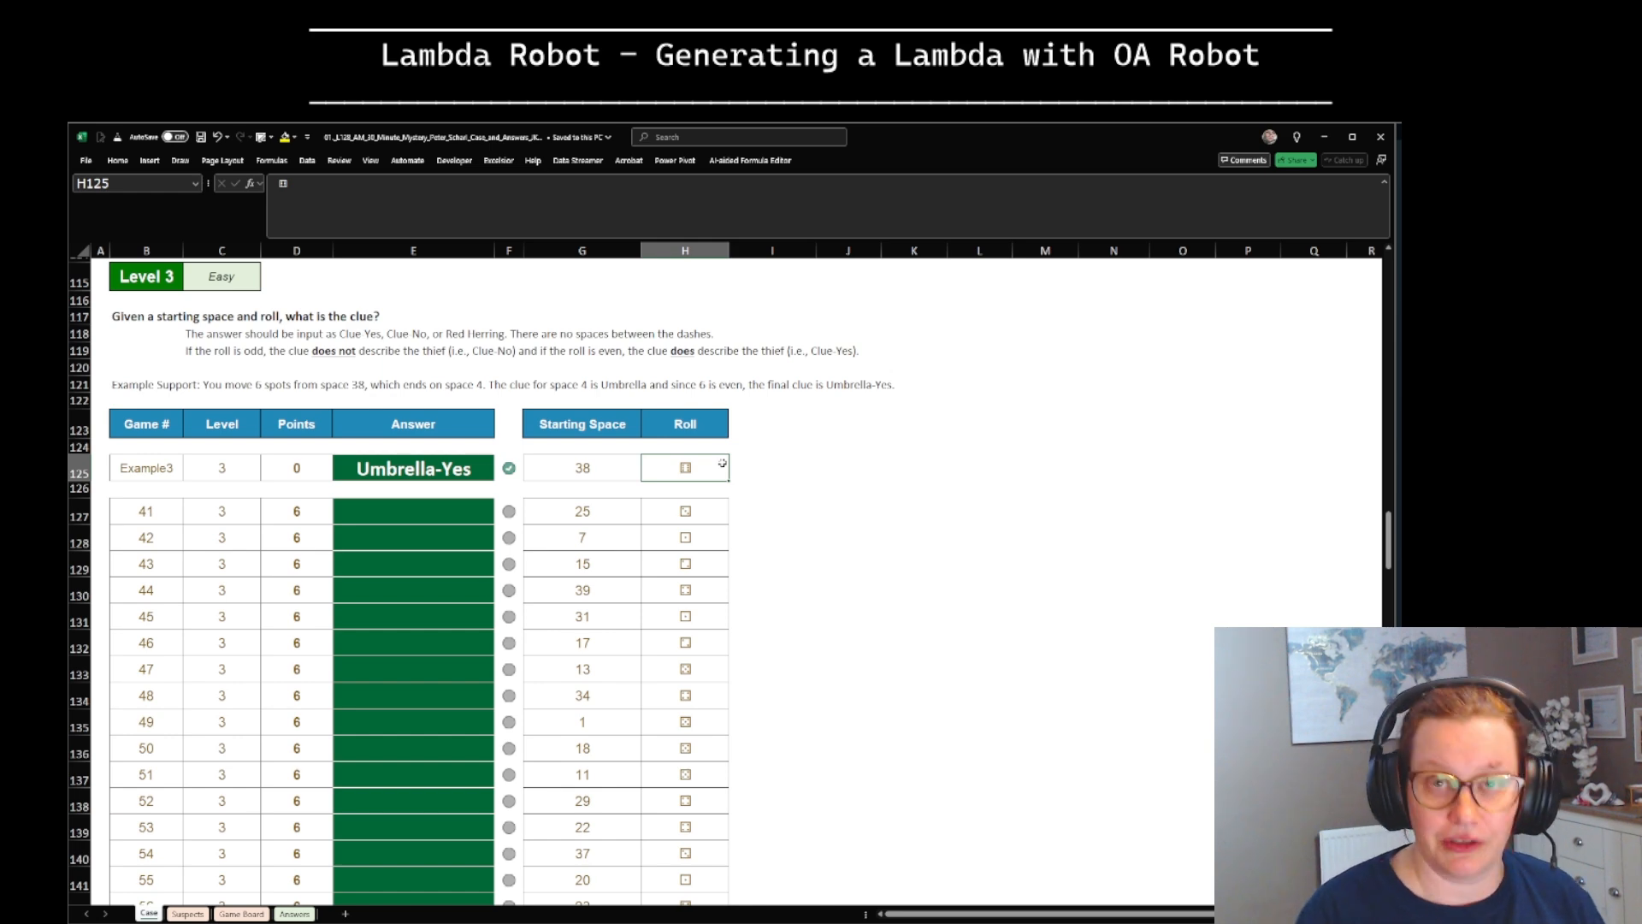
{"action": "key", "text": "ctrl+shift+r"}
{"action": "type", "text": "i"}
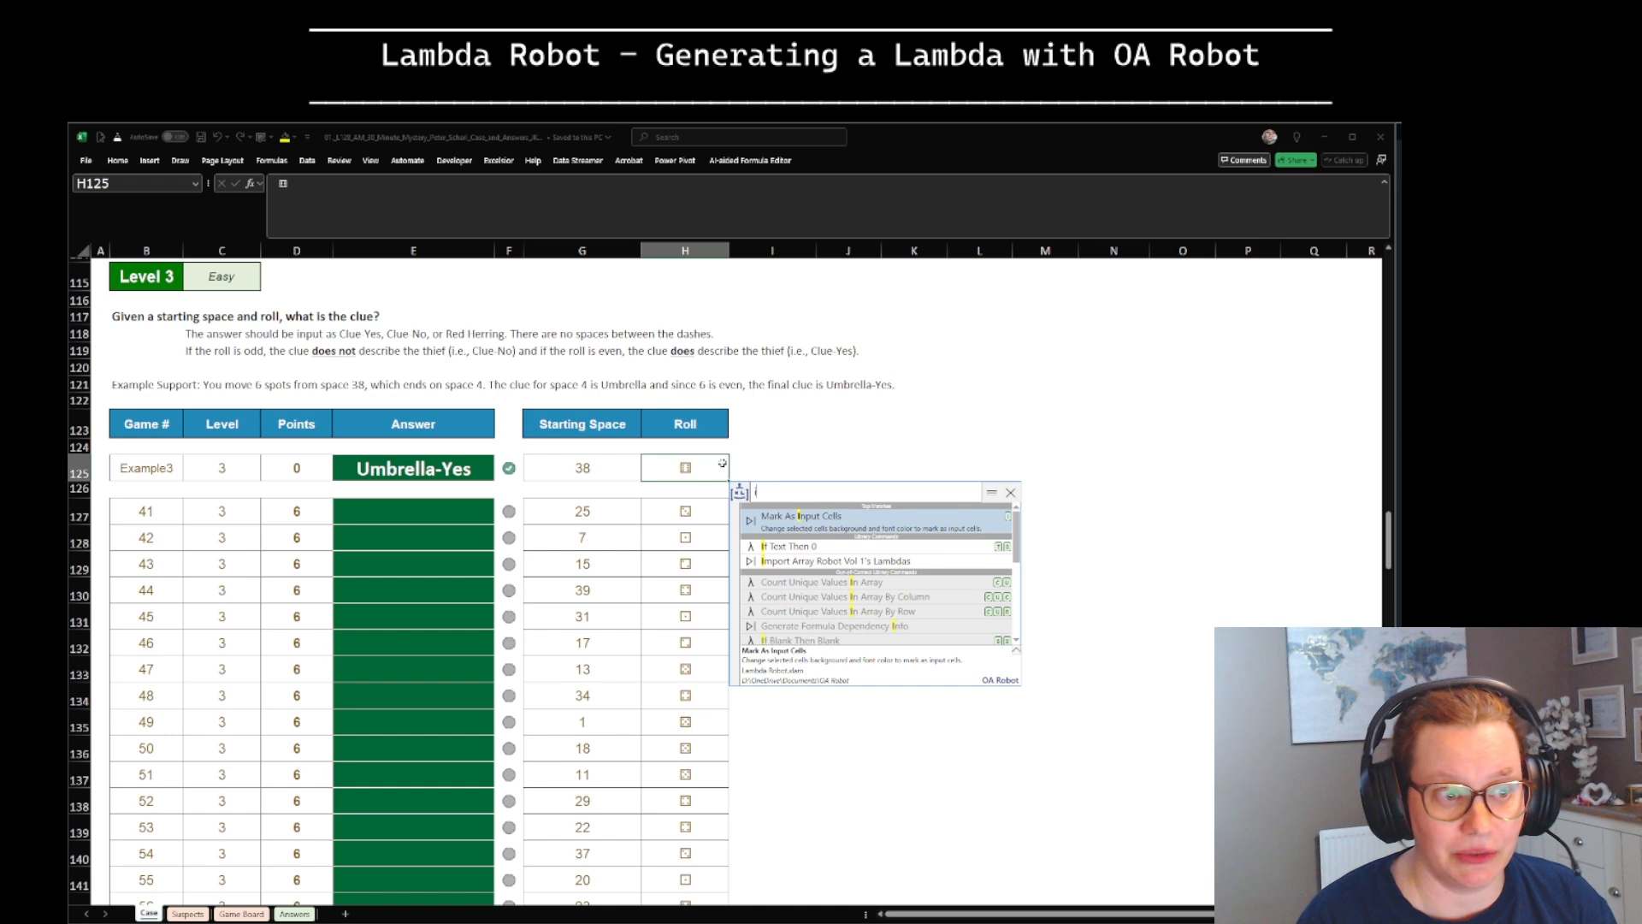
{"action": "key", "text": "Return"}
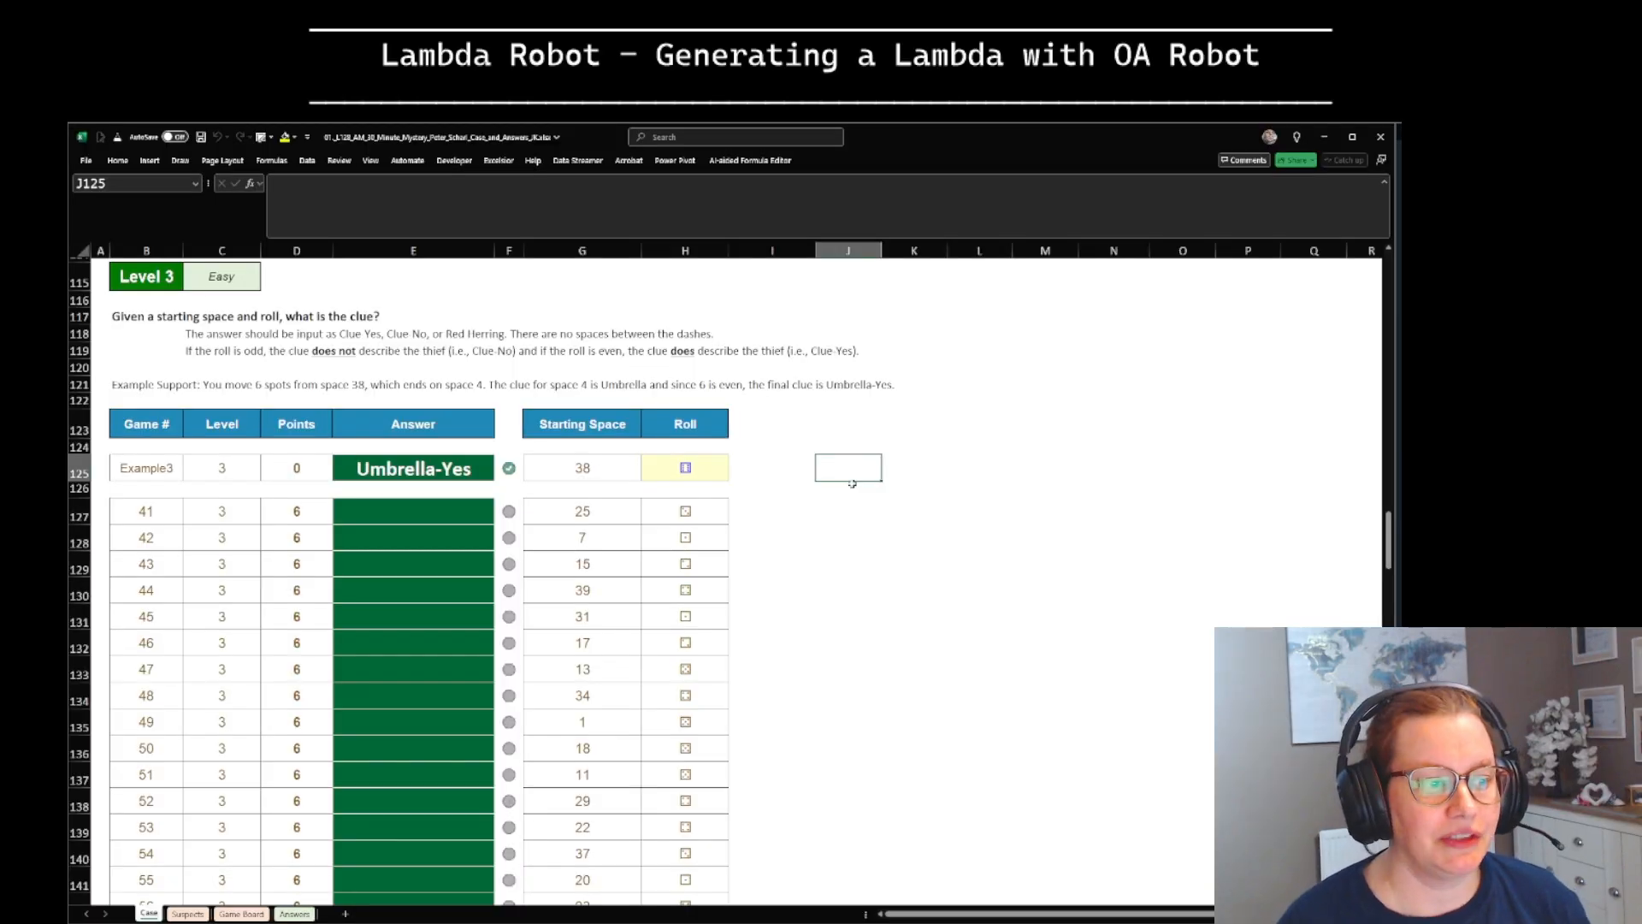
Step: Enter a formula in J127 that spills all Level 3 rolls from H127:H146
{"action": "scroll", "coordinate": [852, 599], "scroll_direction": "up", "scroll_amount": 3}
{"action": "scroll", "coordinate": [858, 627], "scroll_direction": "down", "scroll_amount": 2}
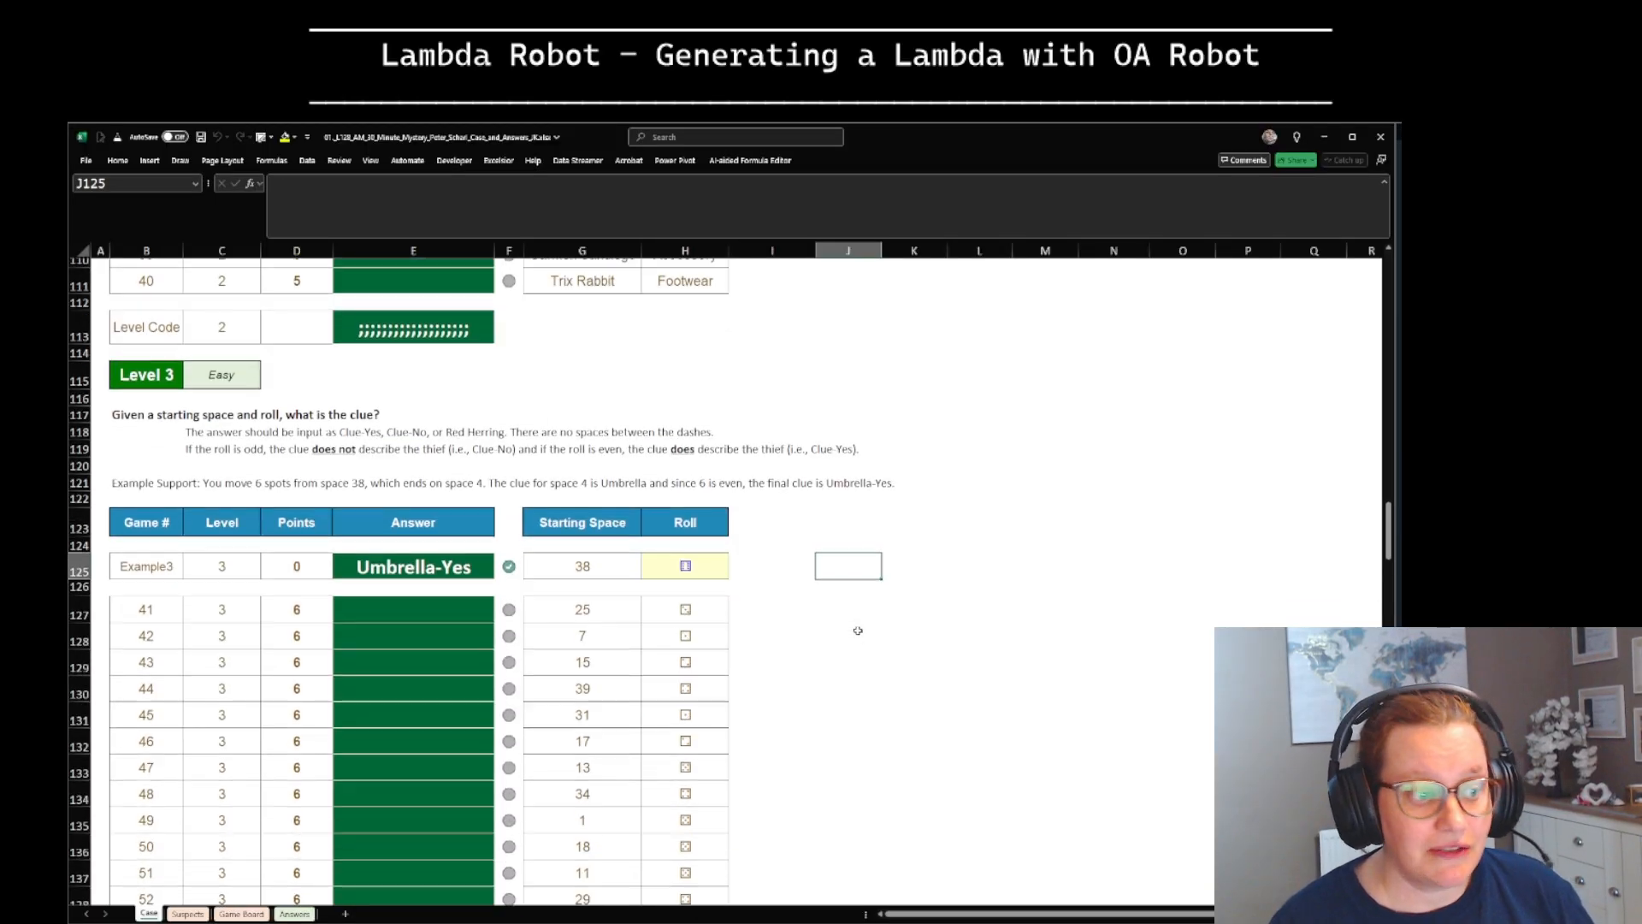
{"action": "left_click", "coordinate": [822, 560]}
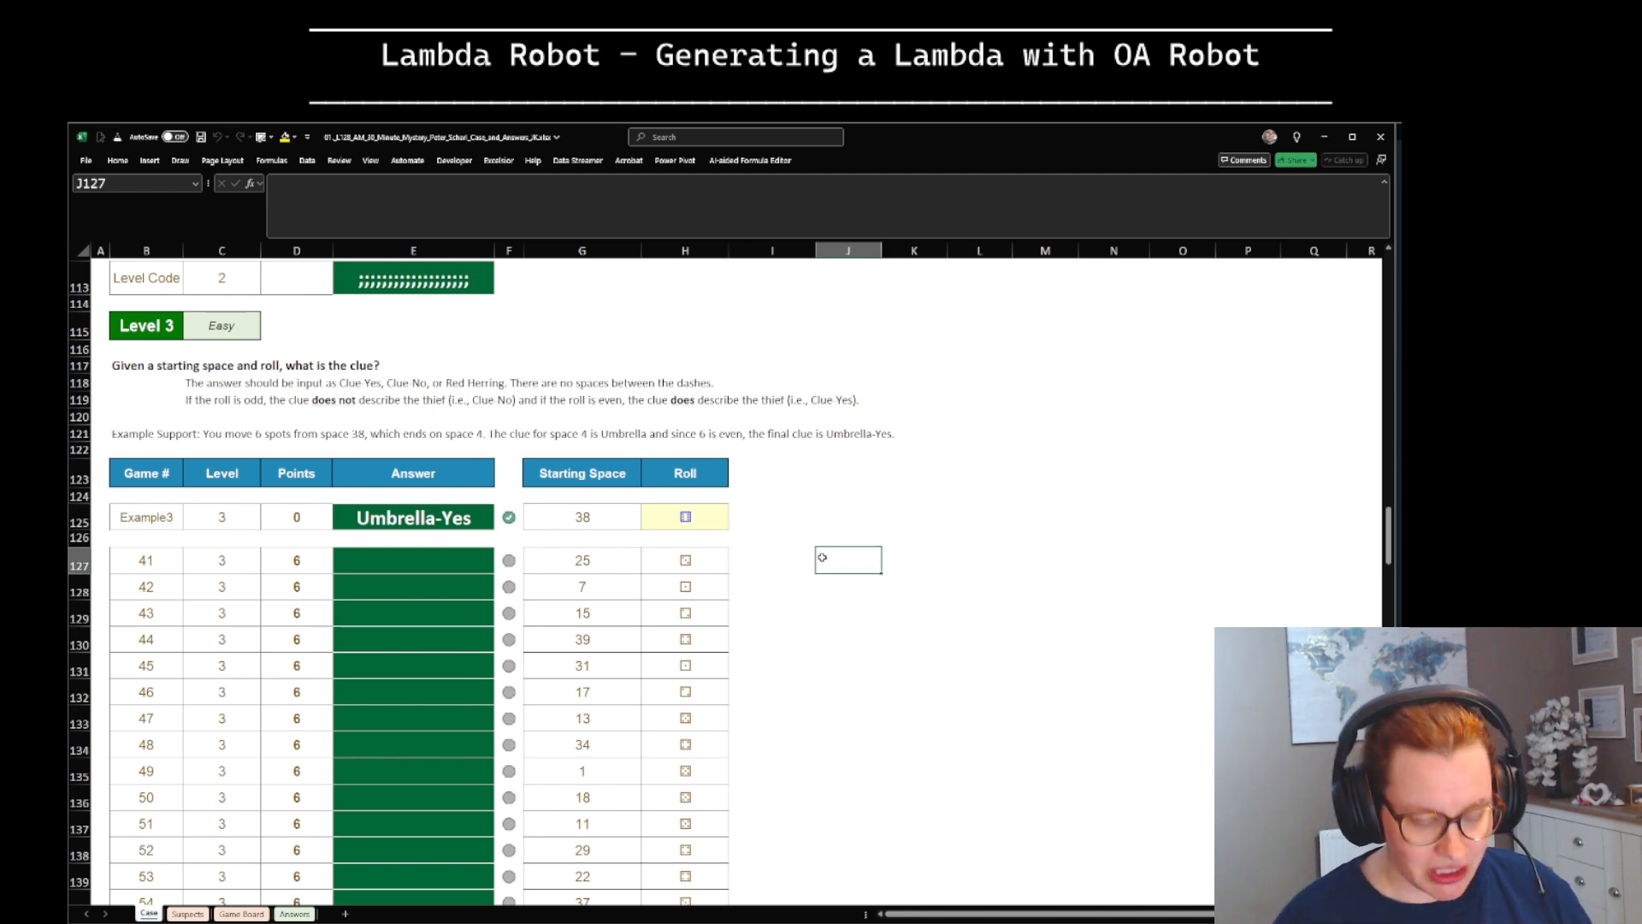
{"action": "type", "text": "="}
{"action": "key", "text": "Left"}
{"action": "key", "text": "Left"}
{"action": "key", "text": "ctrl+shift+Down"}
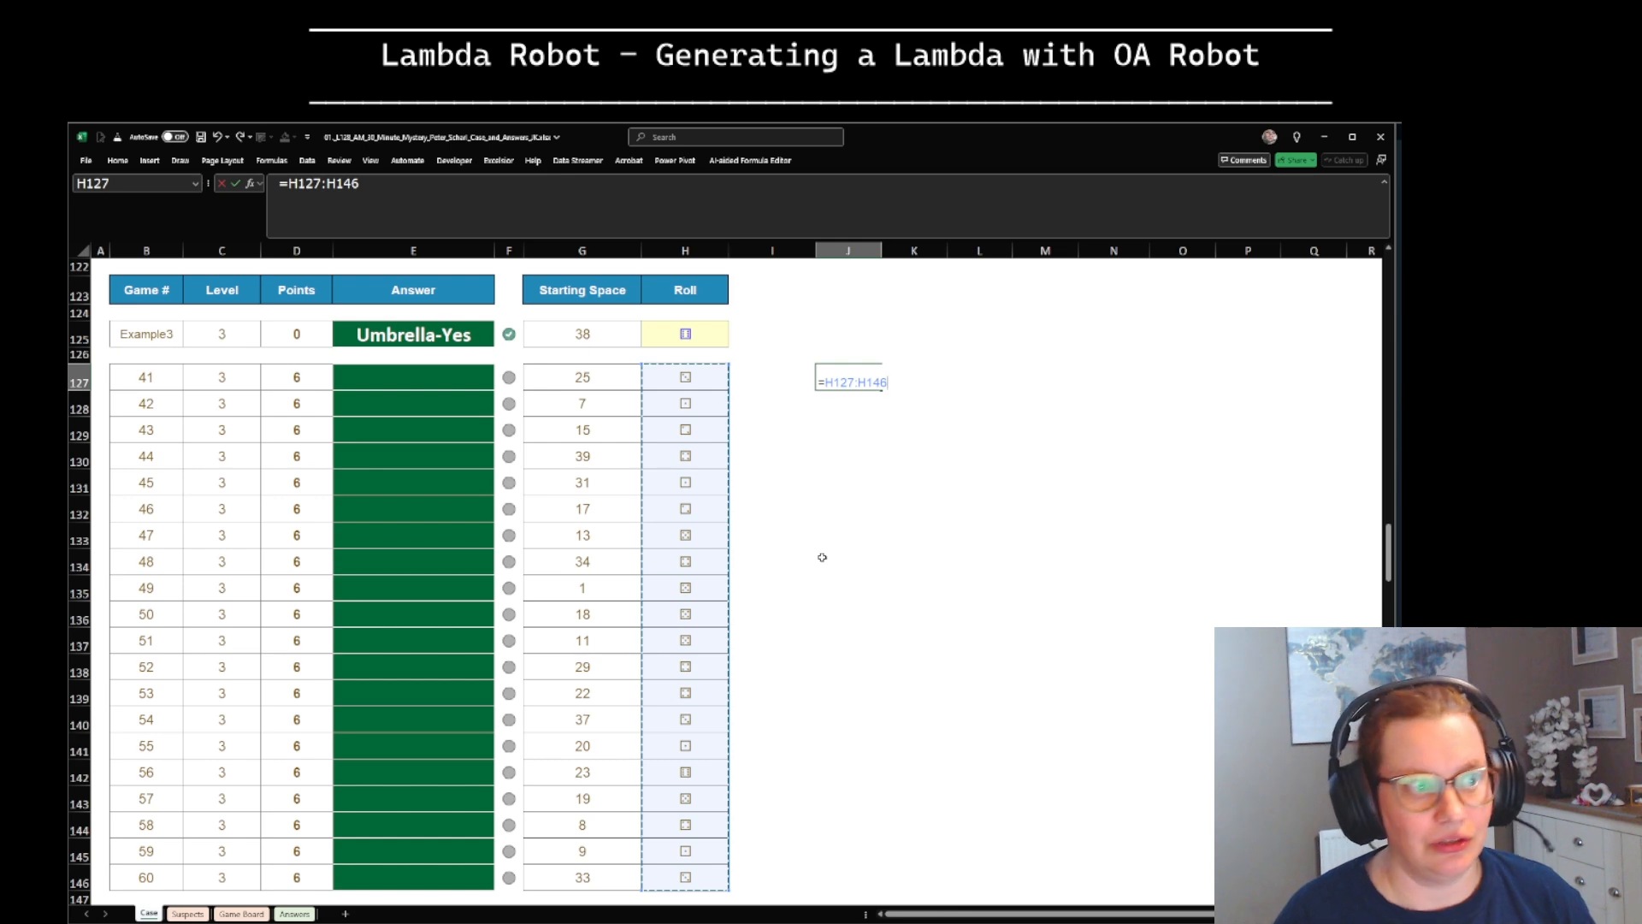
{"action": "key", "text": "ctrl+Return"}
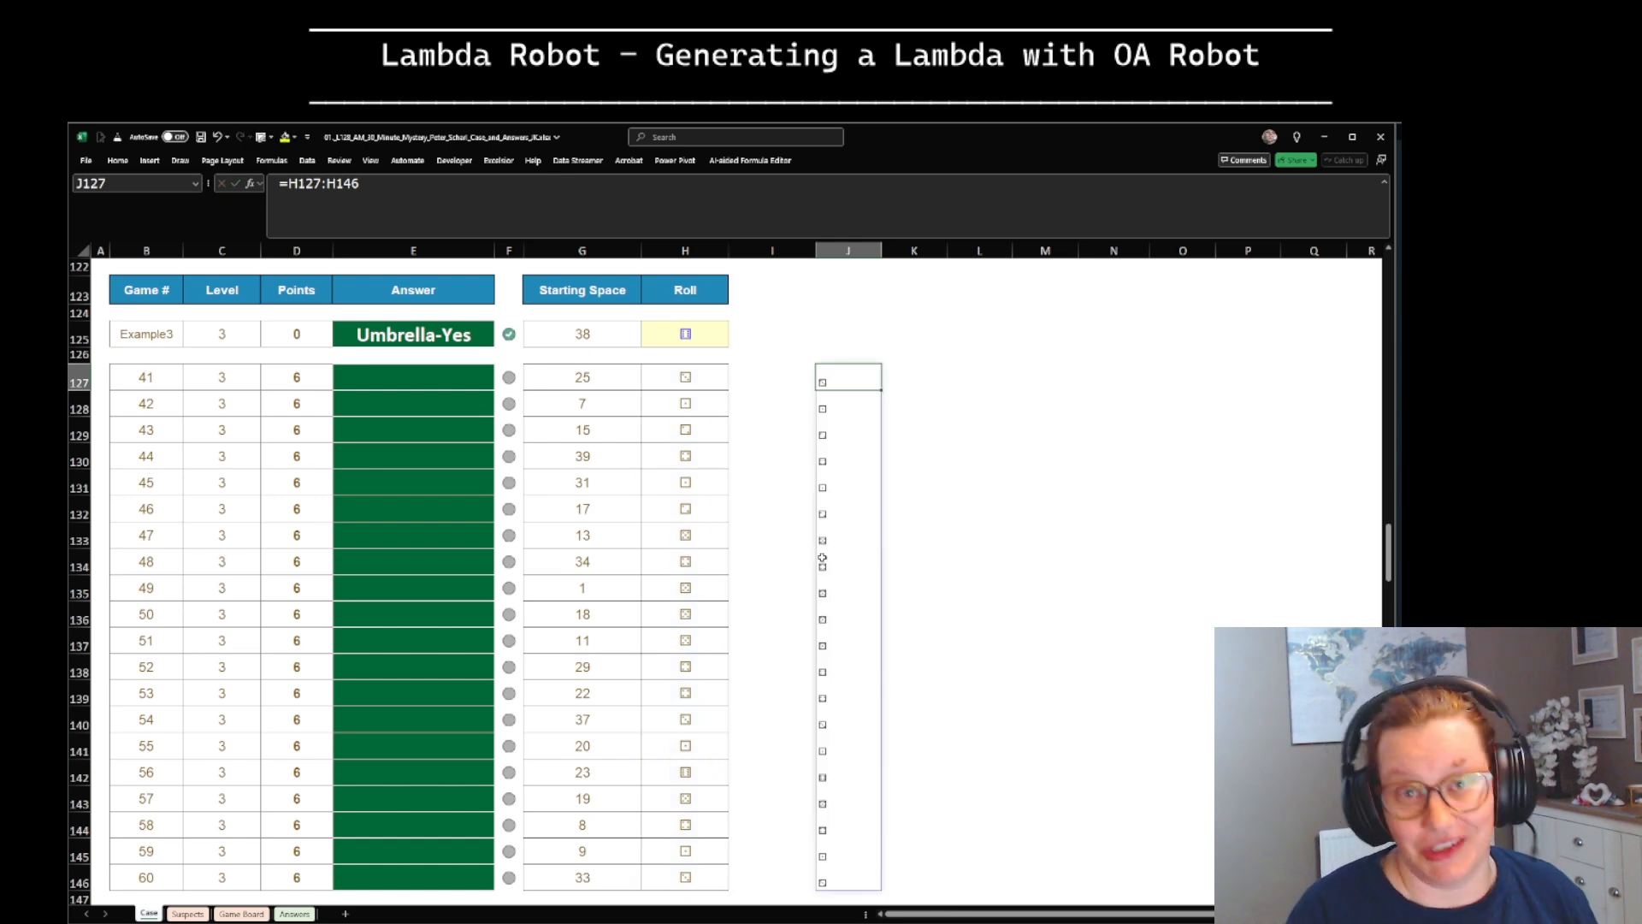
Step: Wrap the J127 formula in UNIQUE using OA Robot's Unique Rows Of Array command
{"action": "key", "text": "ctrl+shift+o"}
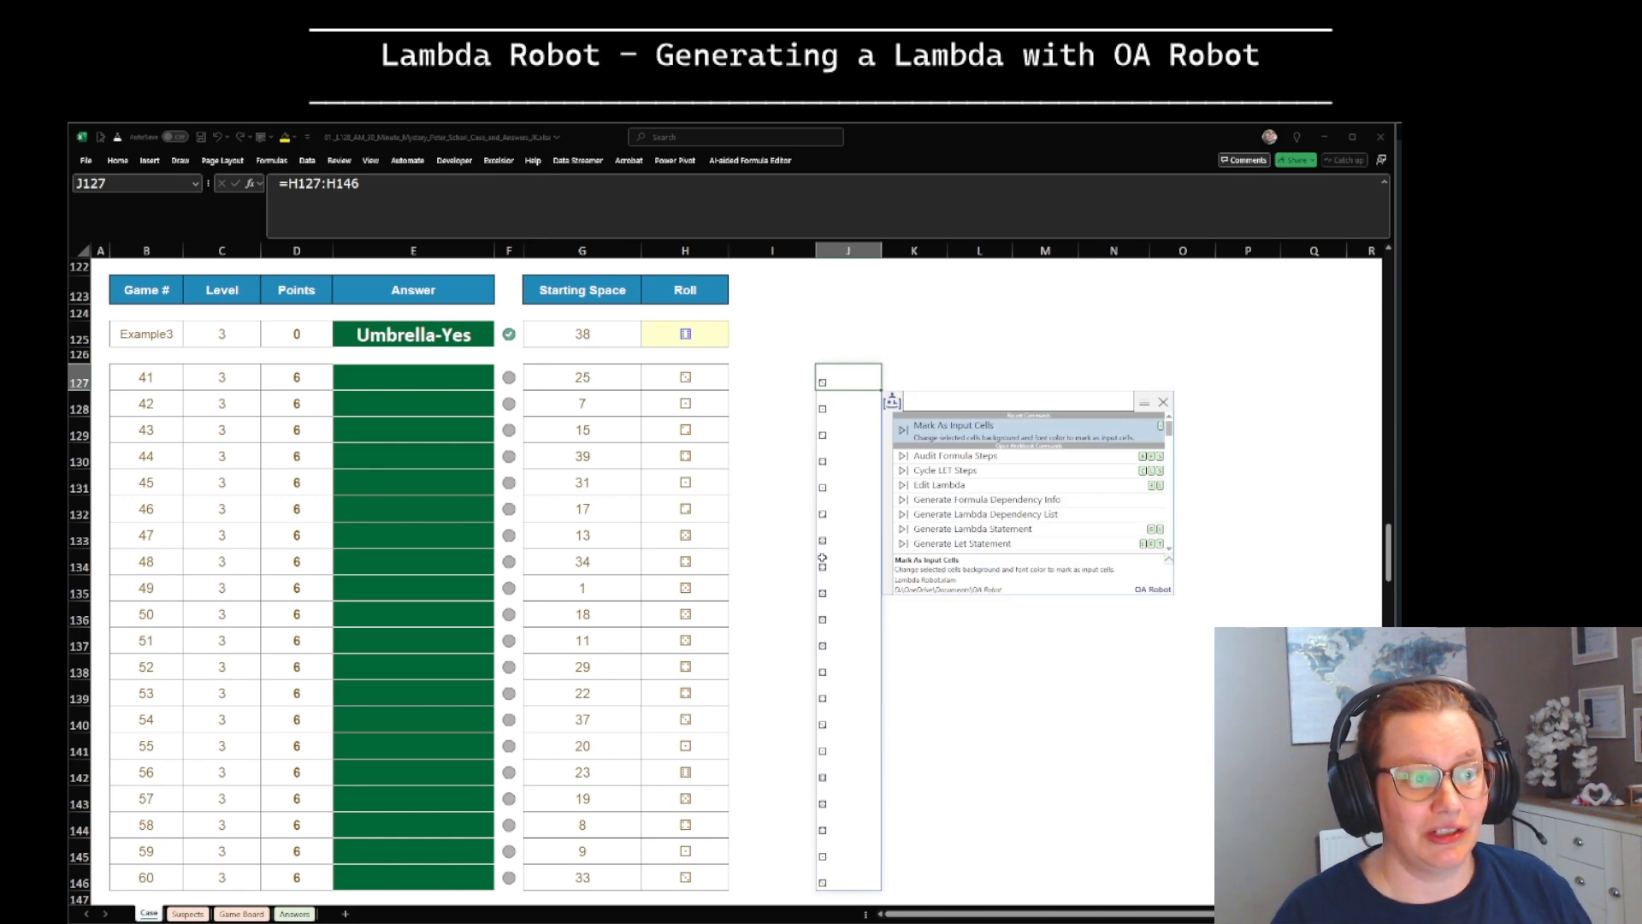
{"action": "type", "text": "uni"}
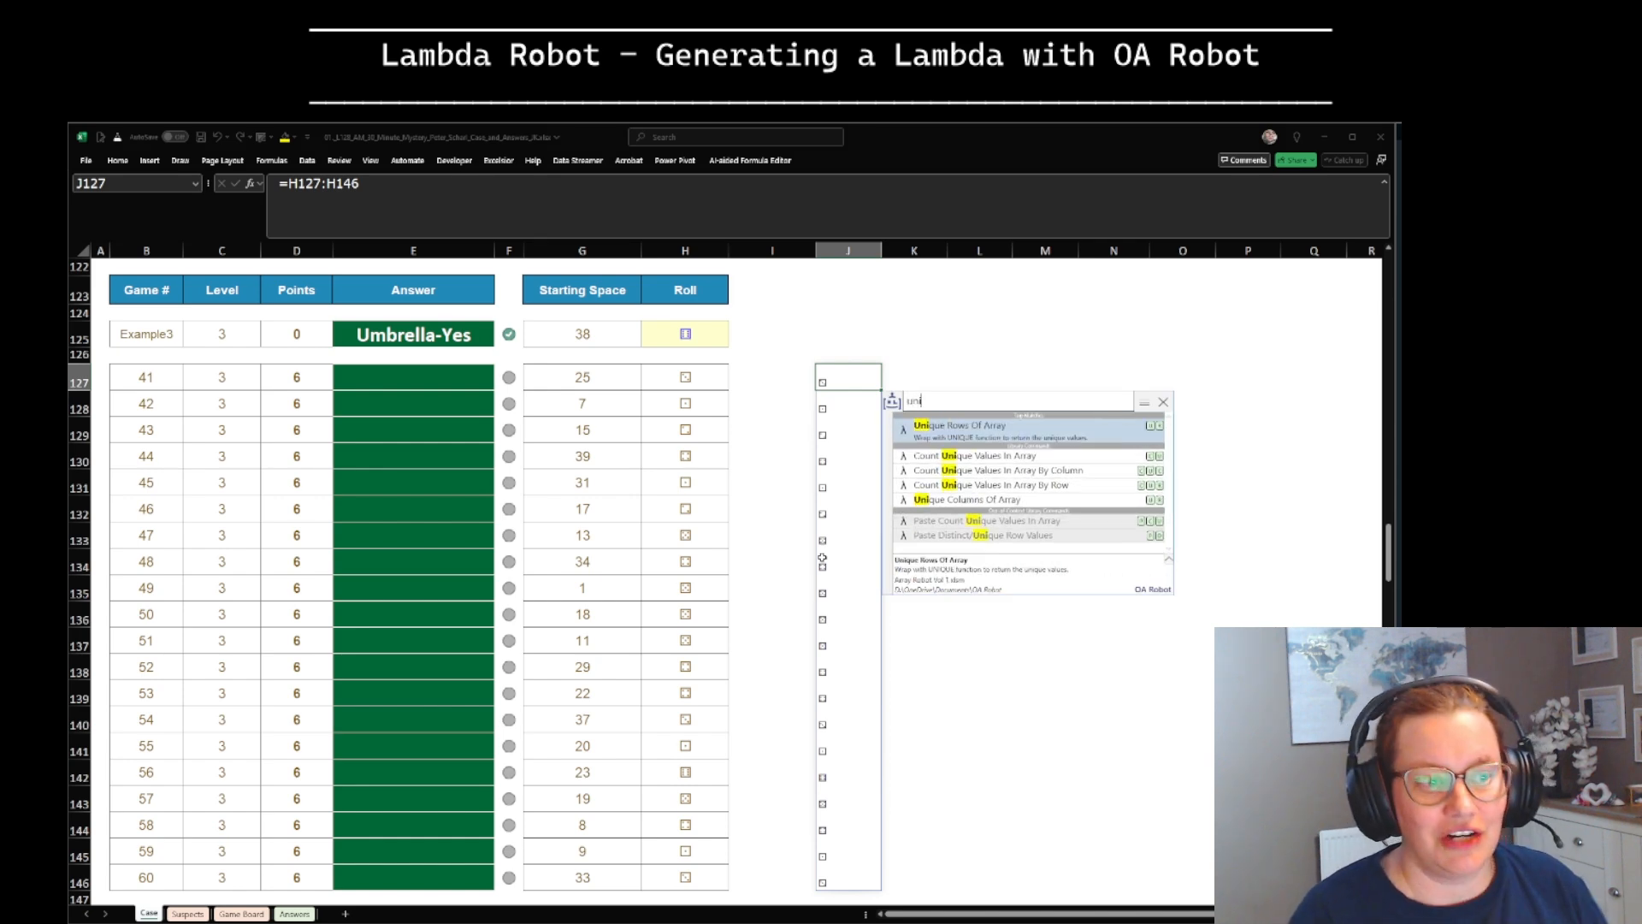
{"action": "key", "text": "Down"}
{"action": "key", "text": "Down"}
{"action": "key", "text": "Up"}
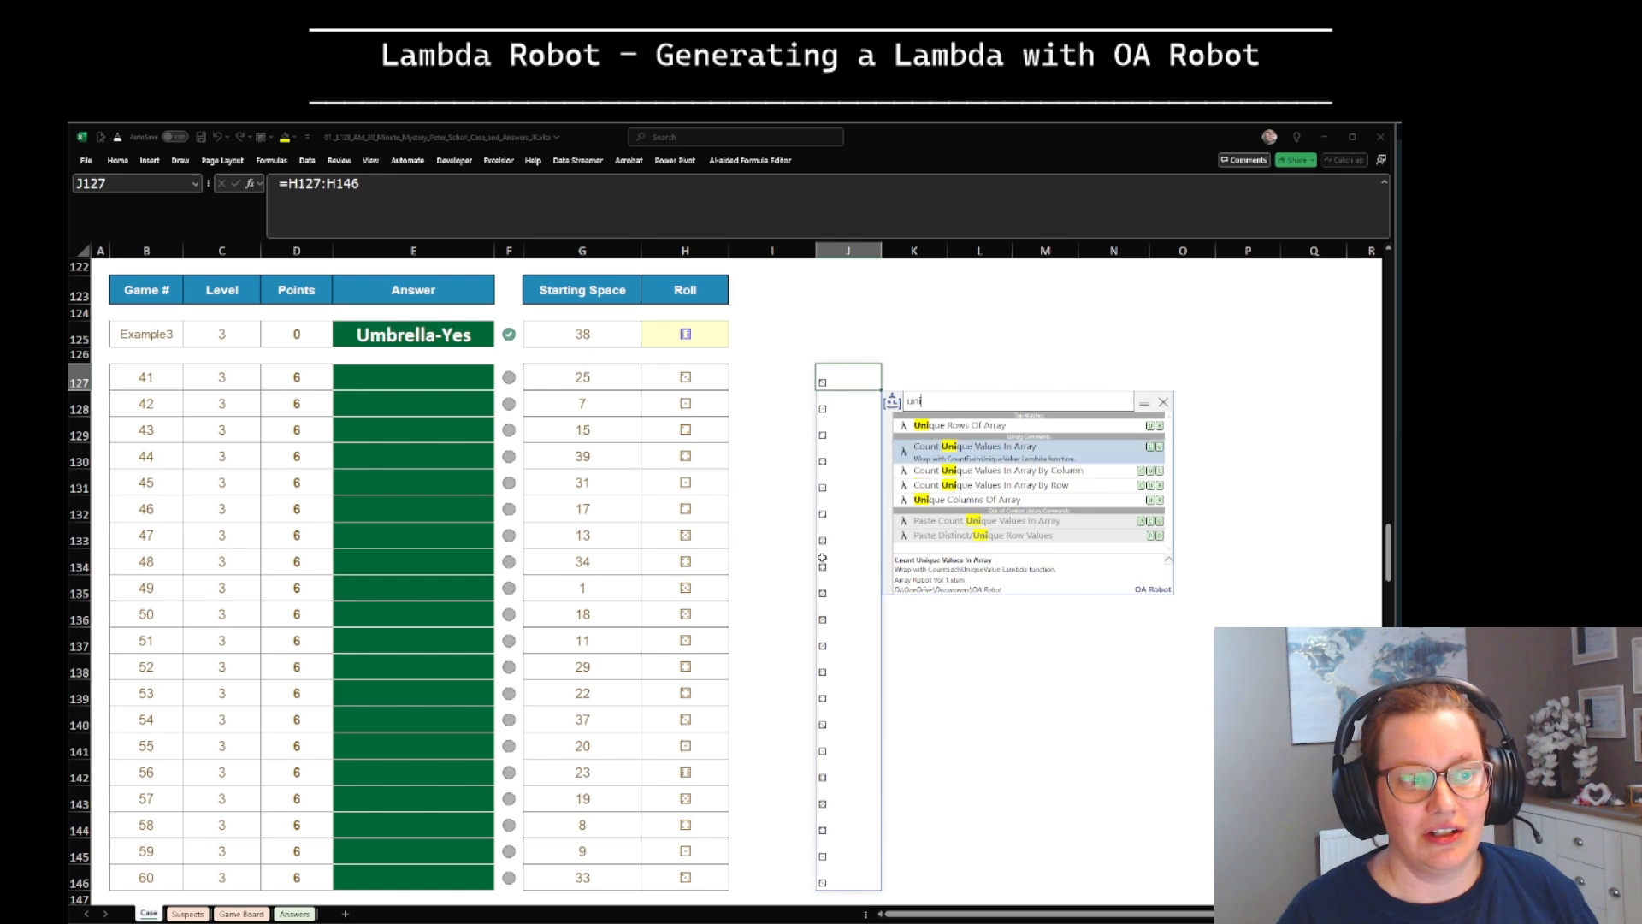
{"action": "key", "text": "Down"}
{"action": "key", "text": "Down"}
{"action": "key", "text": "Down"}
{"action": "key", "text": "Up"}
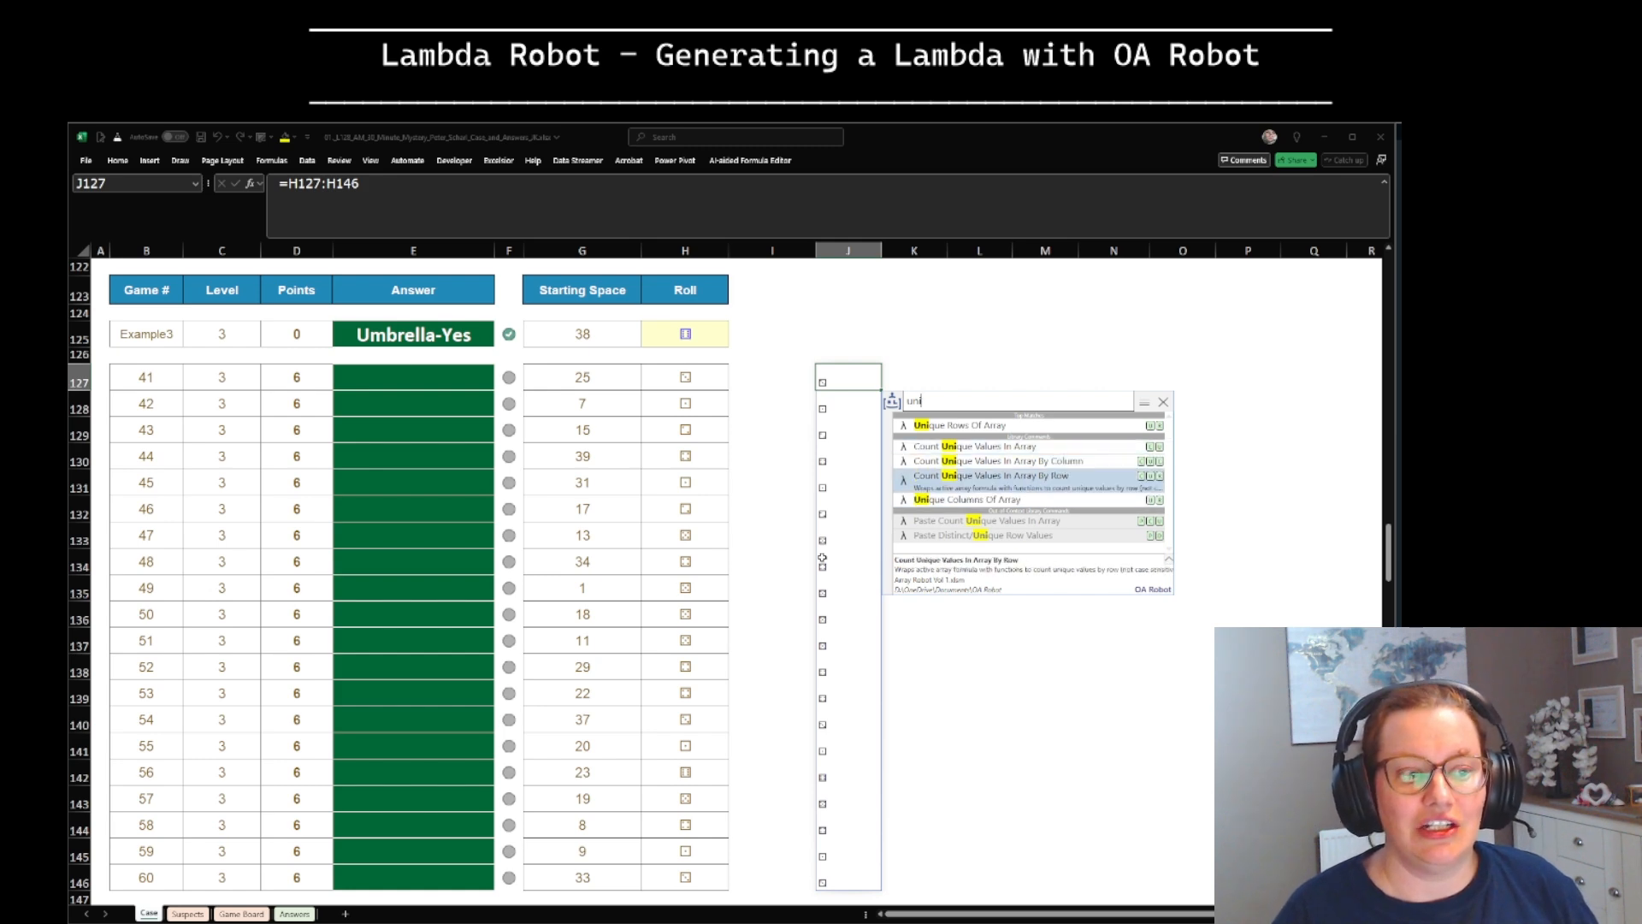
{"action": "key", "text": "Up"}
{"action": "key", "text": "Up"}
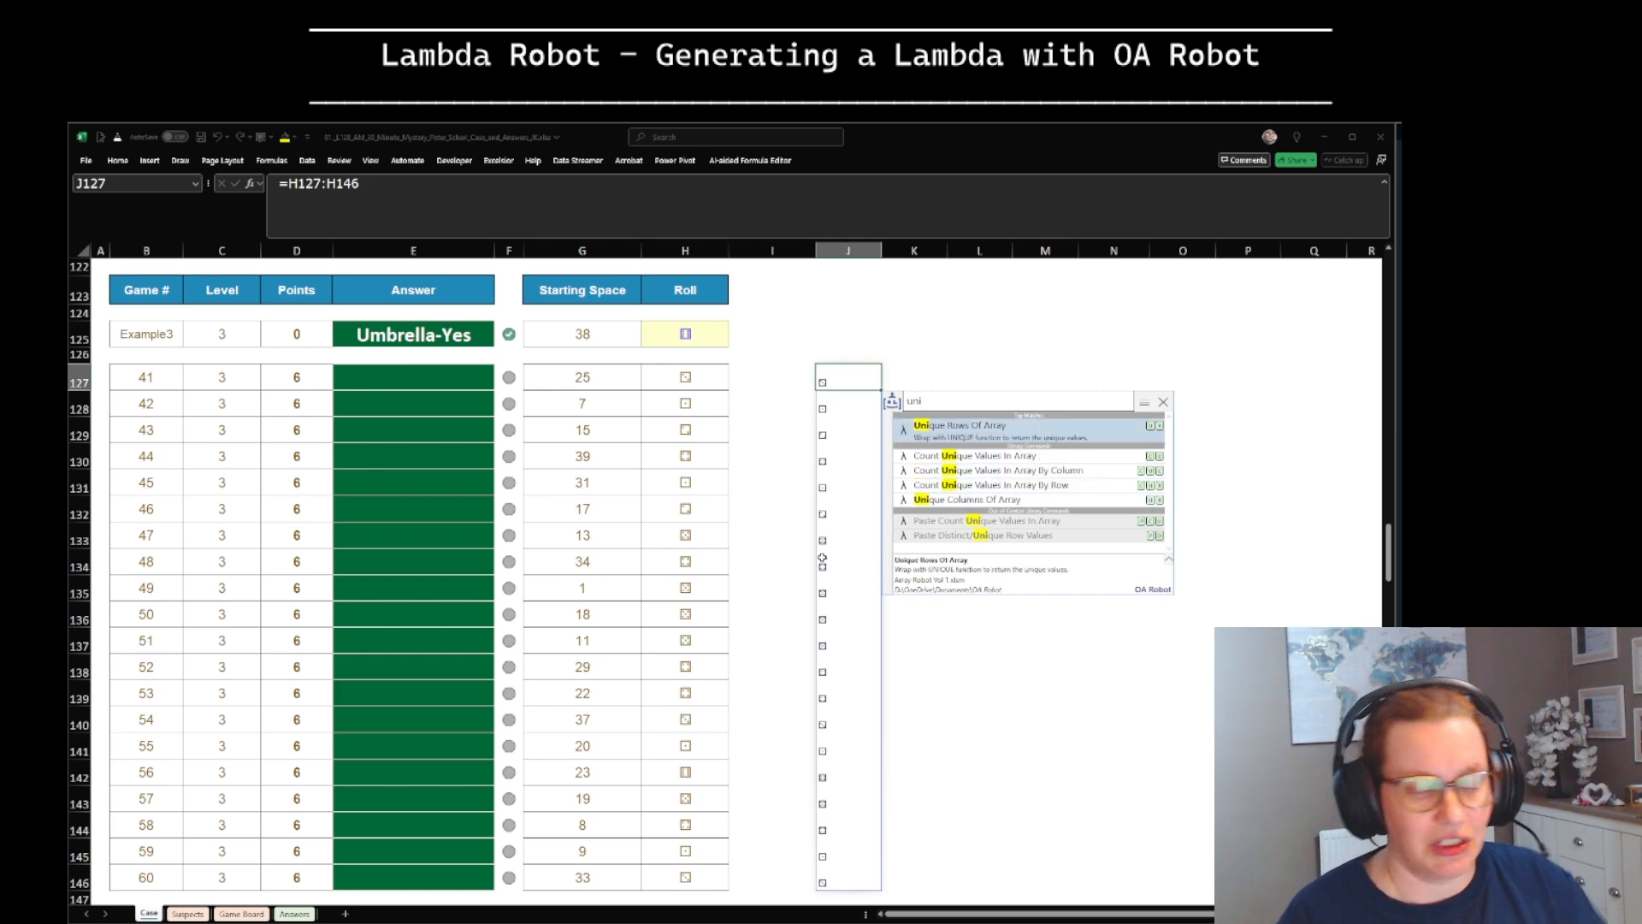
{"action": "key", "text": "Return"}
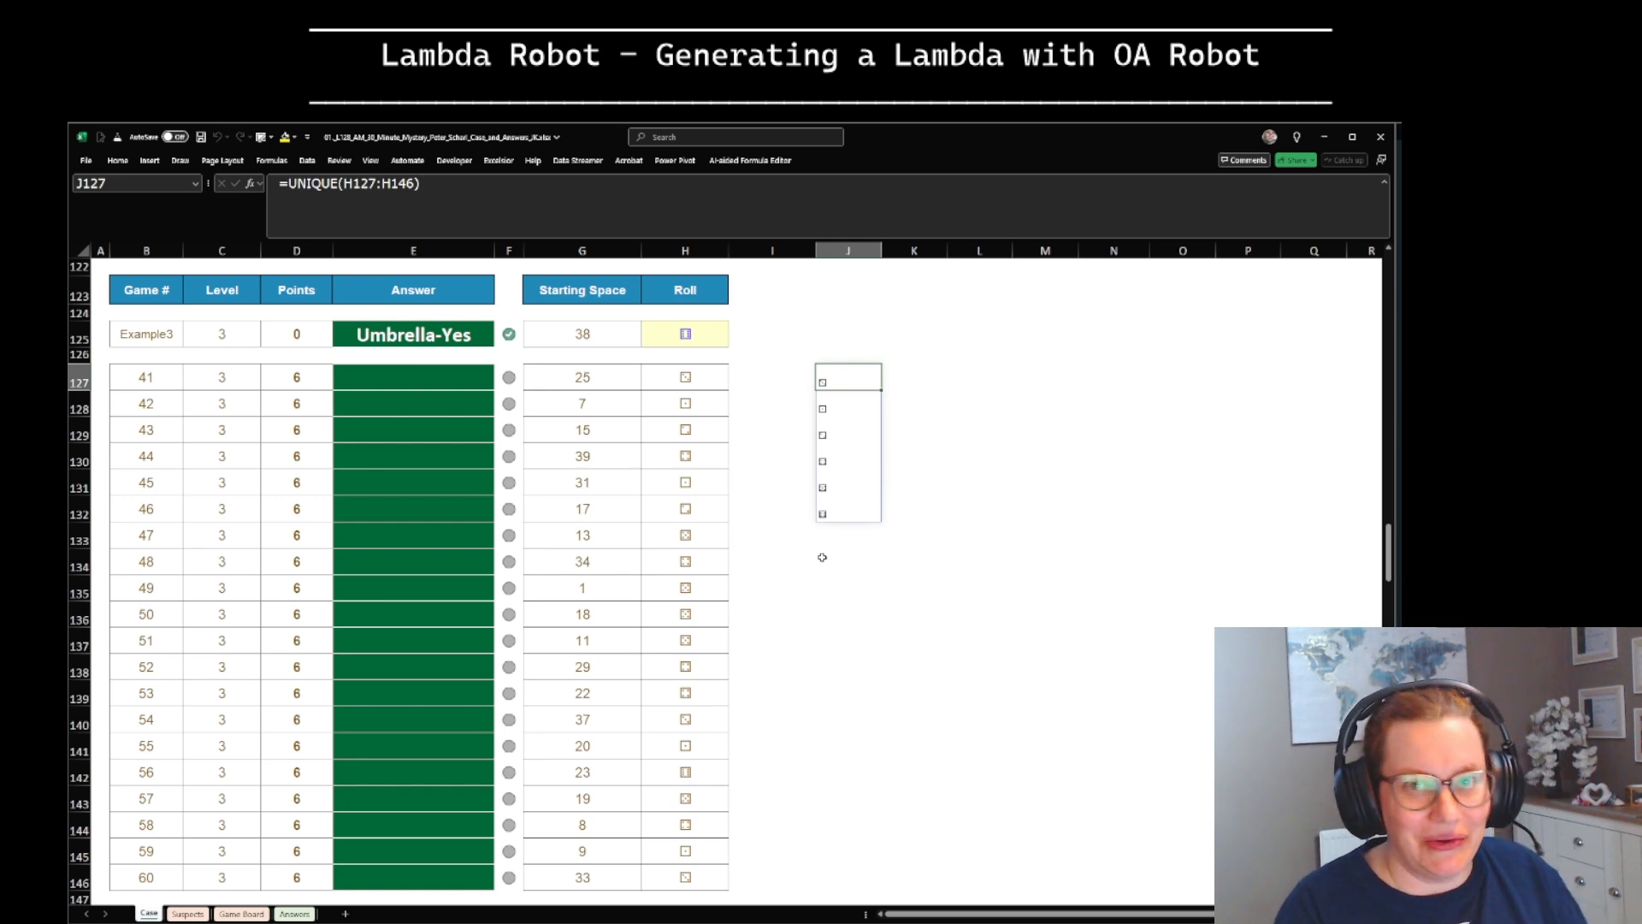
Step: Sort the unique dice symbols in J127 by wrapping the formula in SORT with an OA Robot command
{"action": "key", "text": "ctrl+shift+p"}
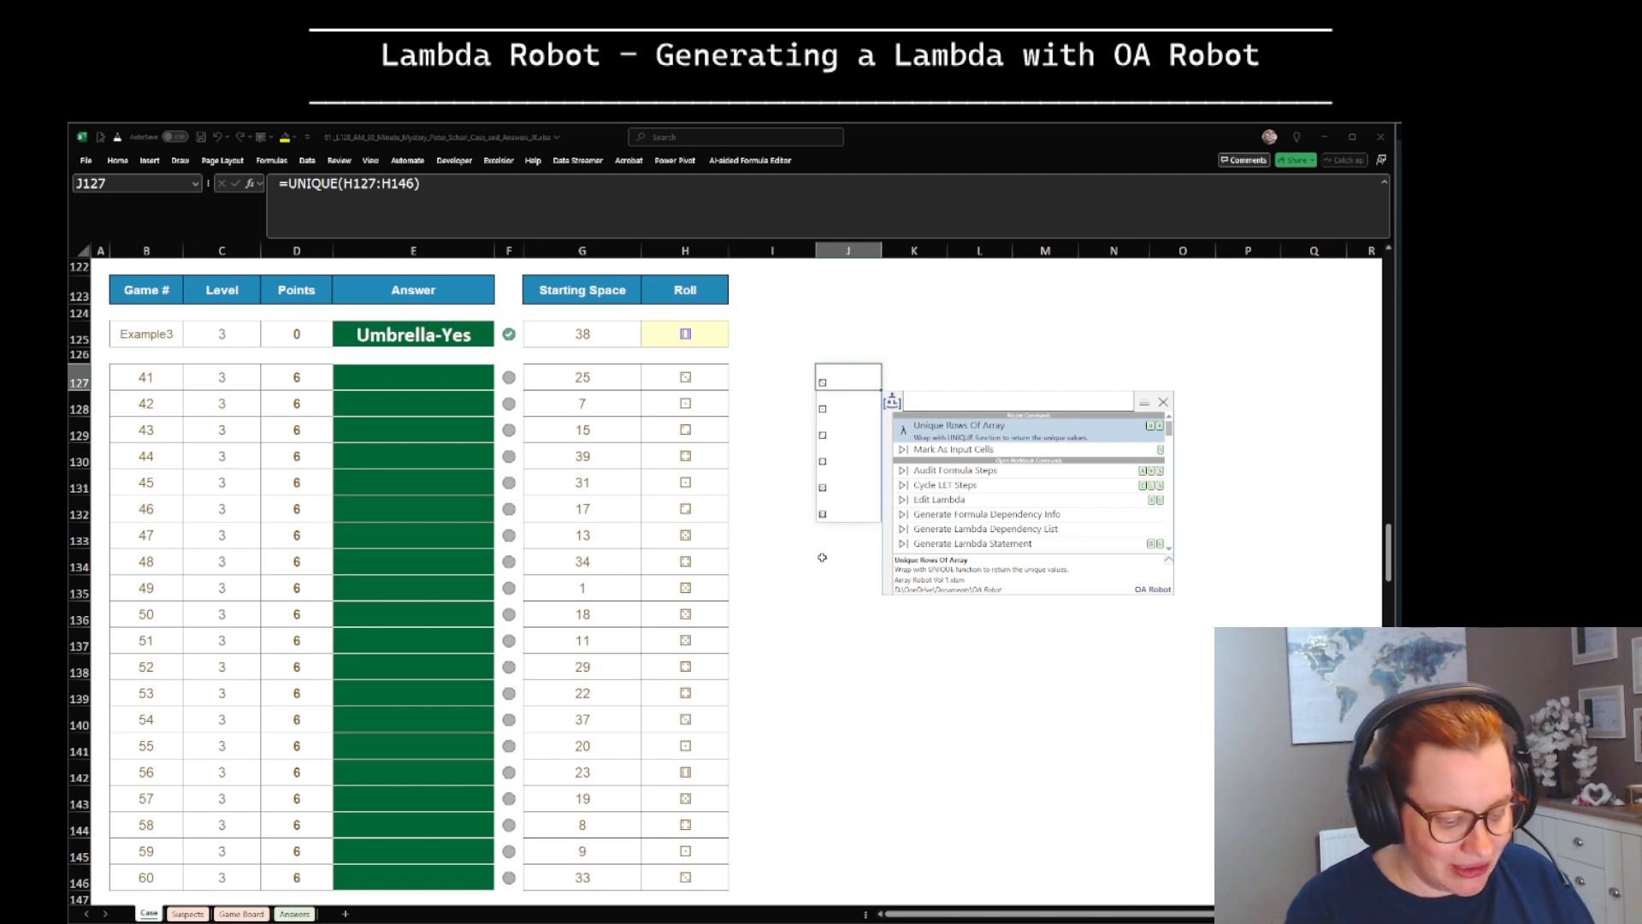
{"action": "type", "text": "sort"}
{"action": "key", "text": "Return"}
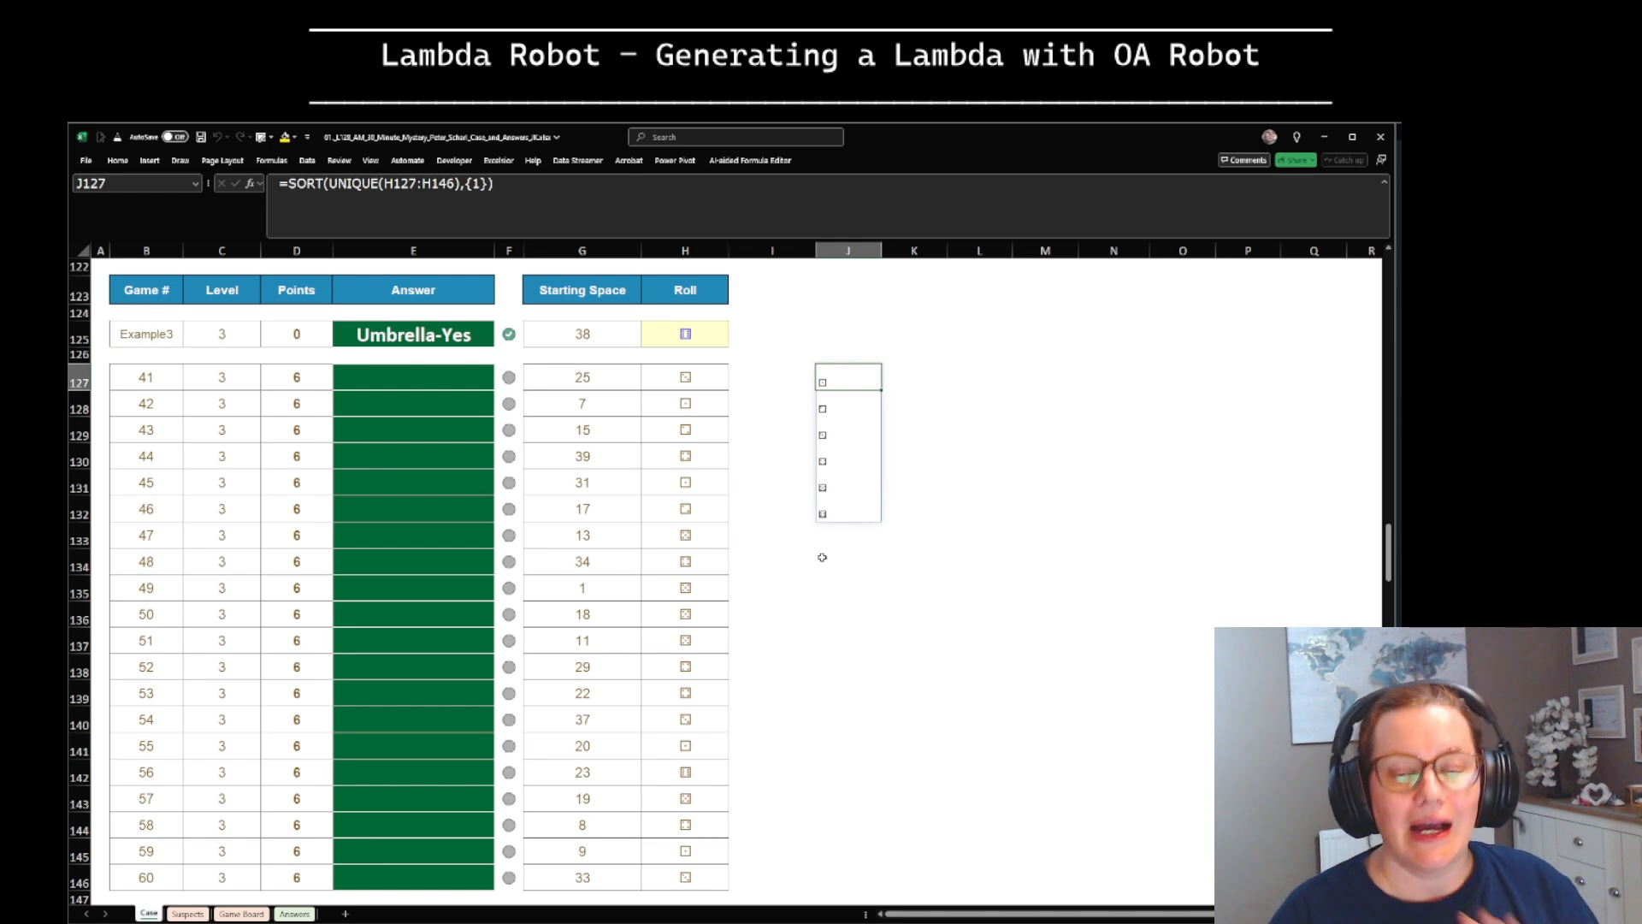
Step: Enter =UNICODE(J127#) in K127 to list the code point of each unique dice symbol
{"action": "key", "text": "Right"}
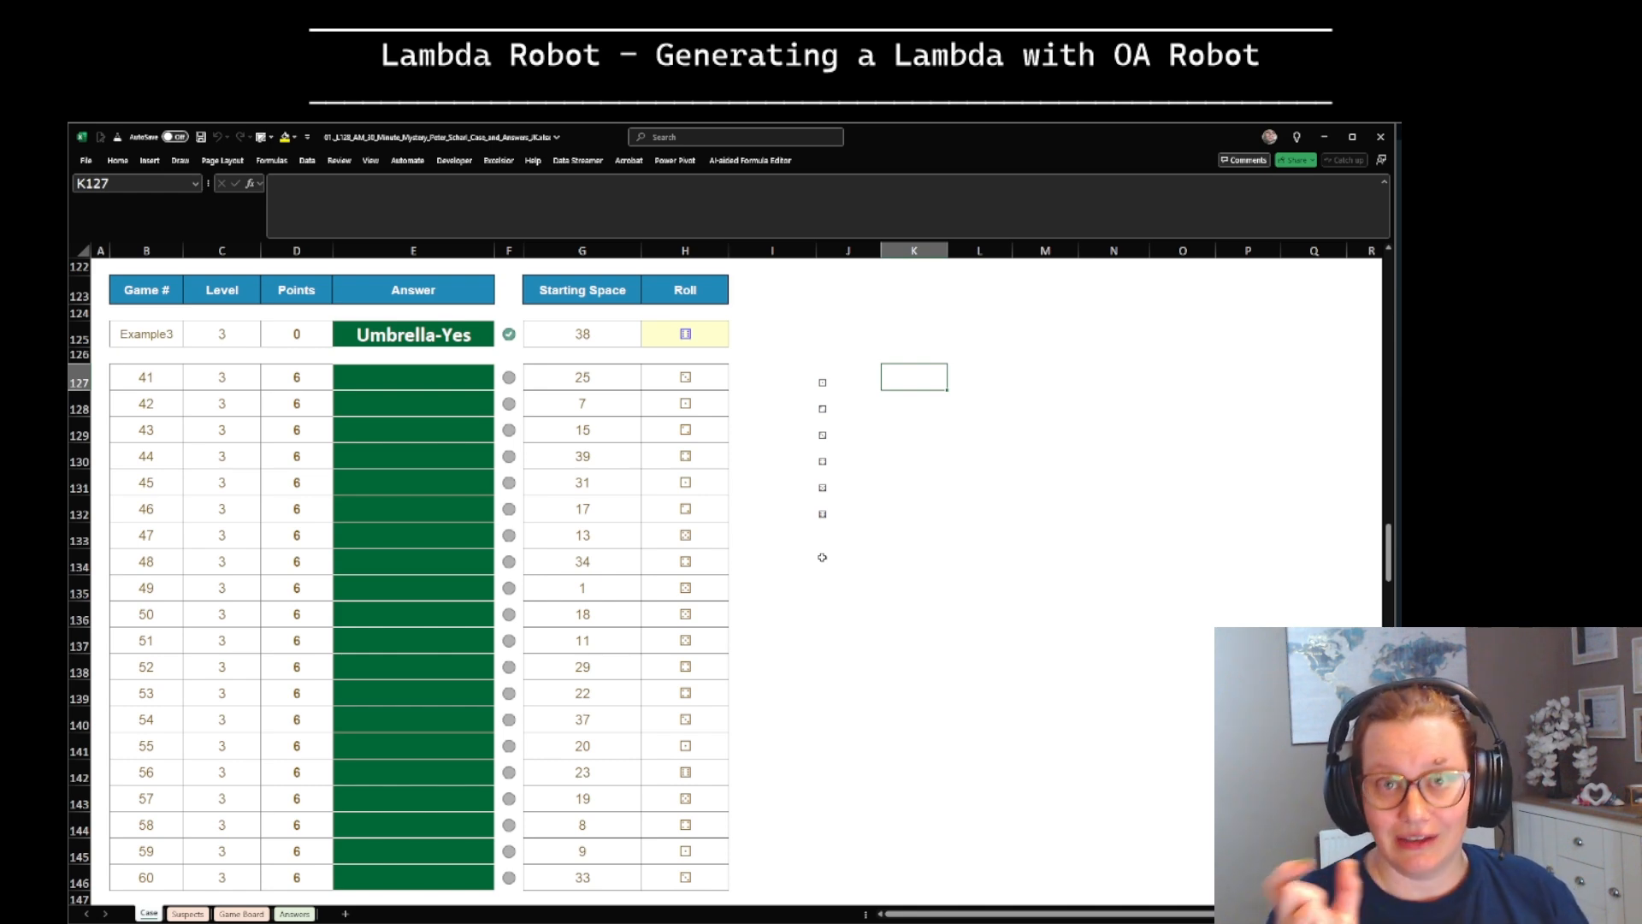
{"action": "type", "text": "=unicode"}
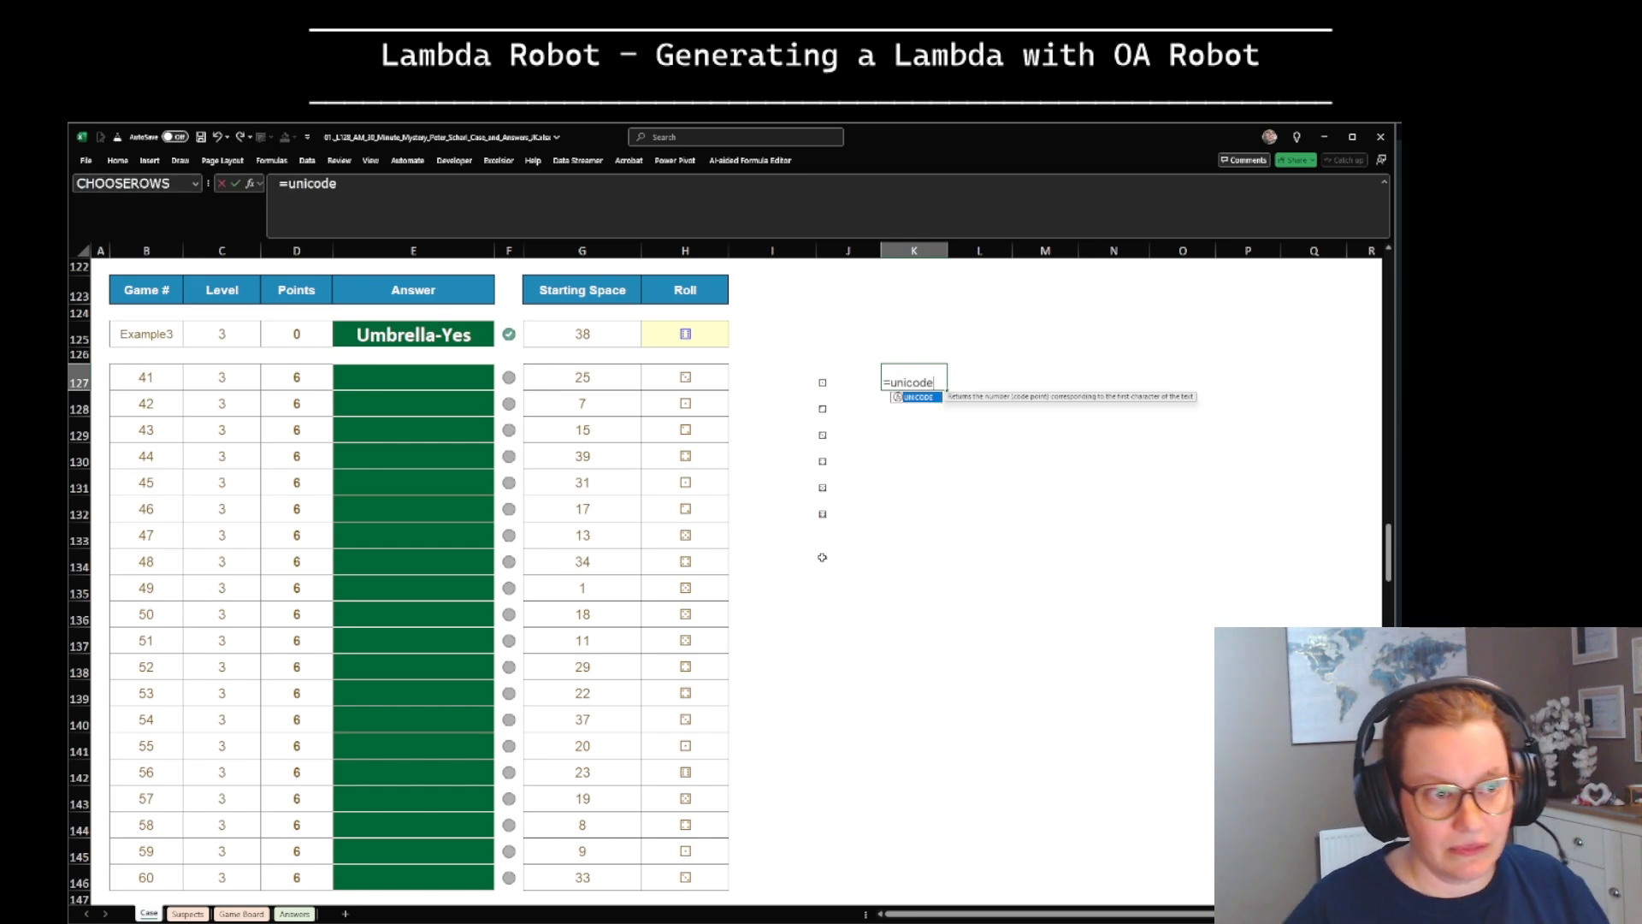
{"action": "type", "text": "("}
{"action": "key", "text": "Left"}
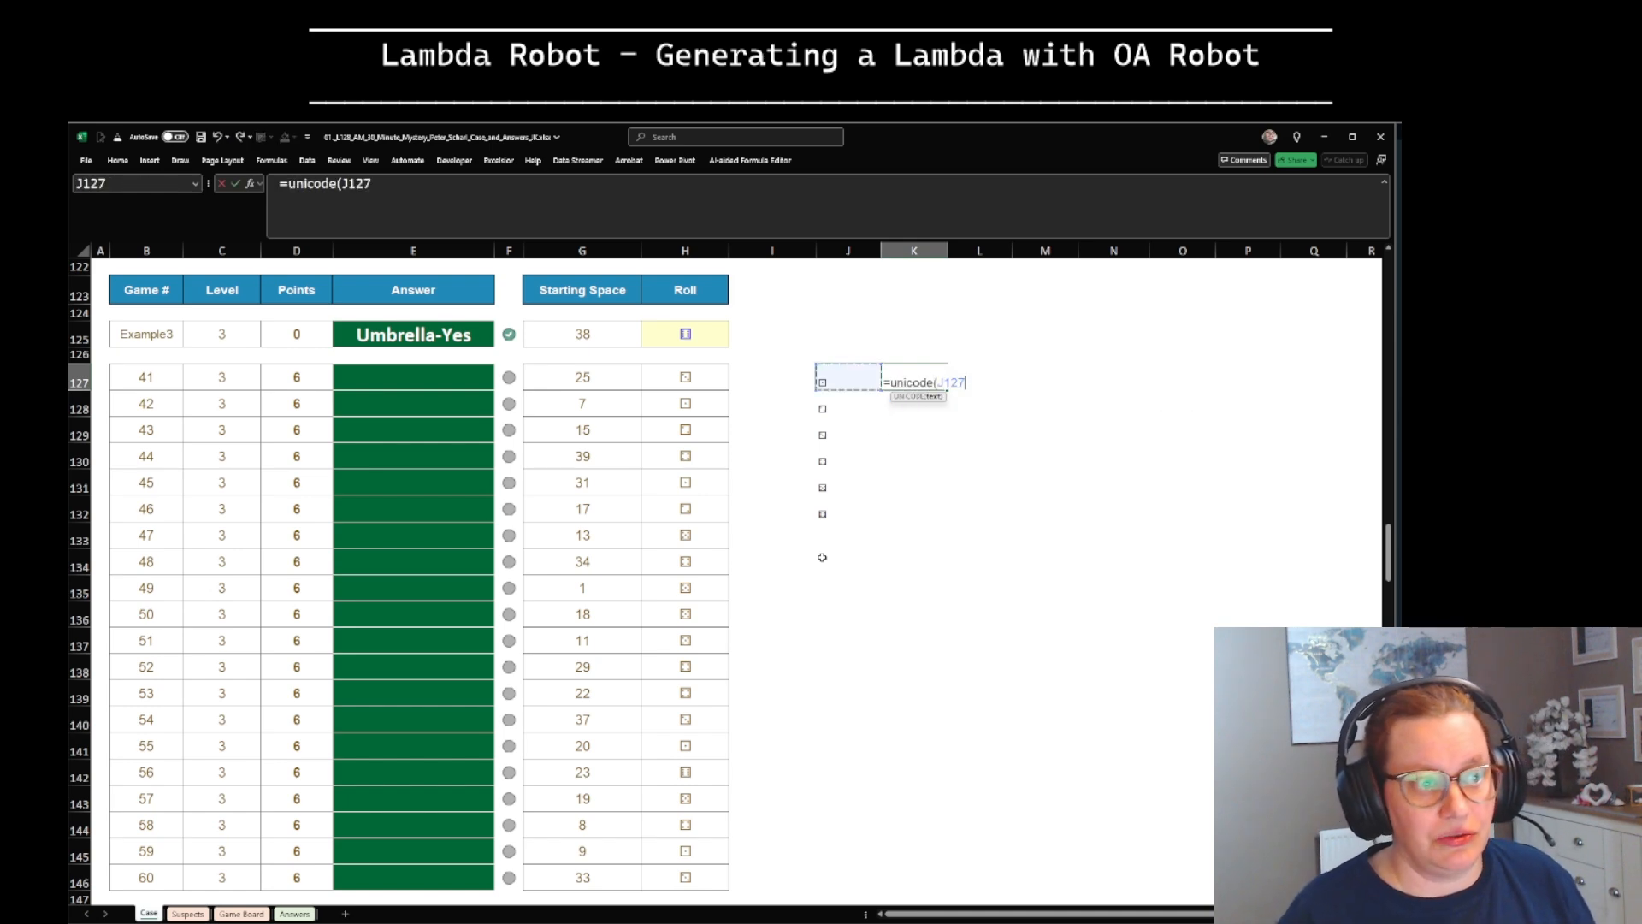
{"action": "type", "text": "#)"}
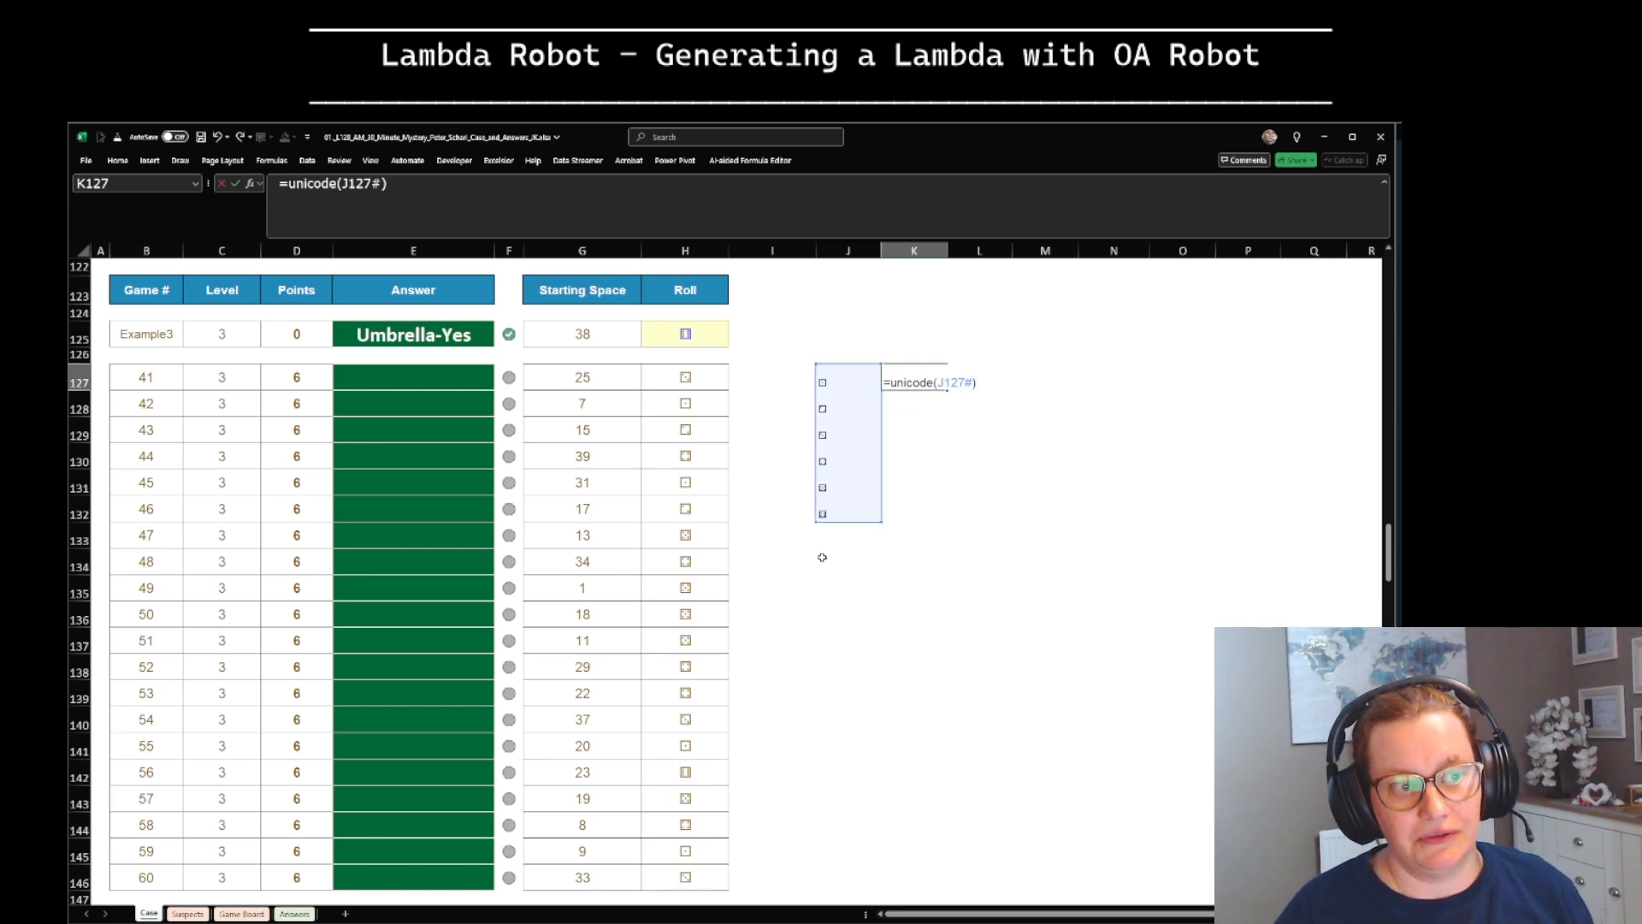
{"action": "key", "text": "Return"}
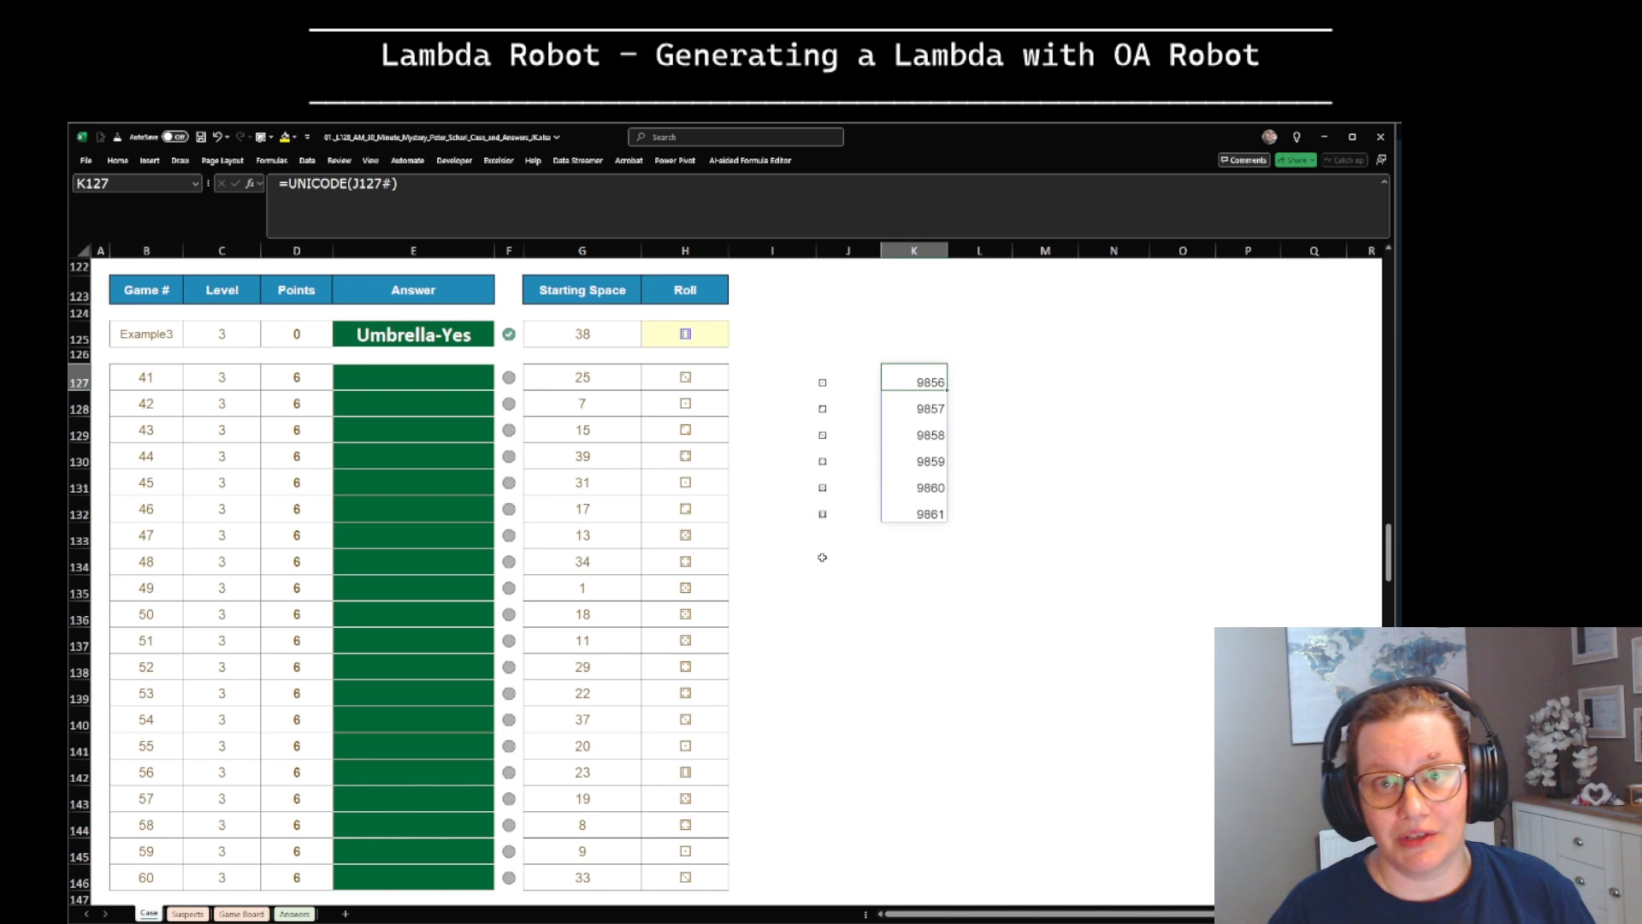
Step: Enter =UNICODE(H125)-9855 in K125 to convert the Example3 dice symbol to its number
{"action": "key", "text": "Up"}
{"action": "key", "text": "Up"}
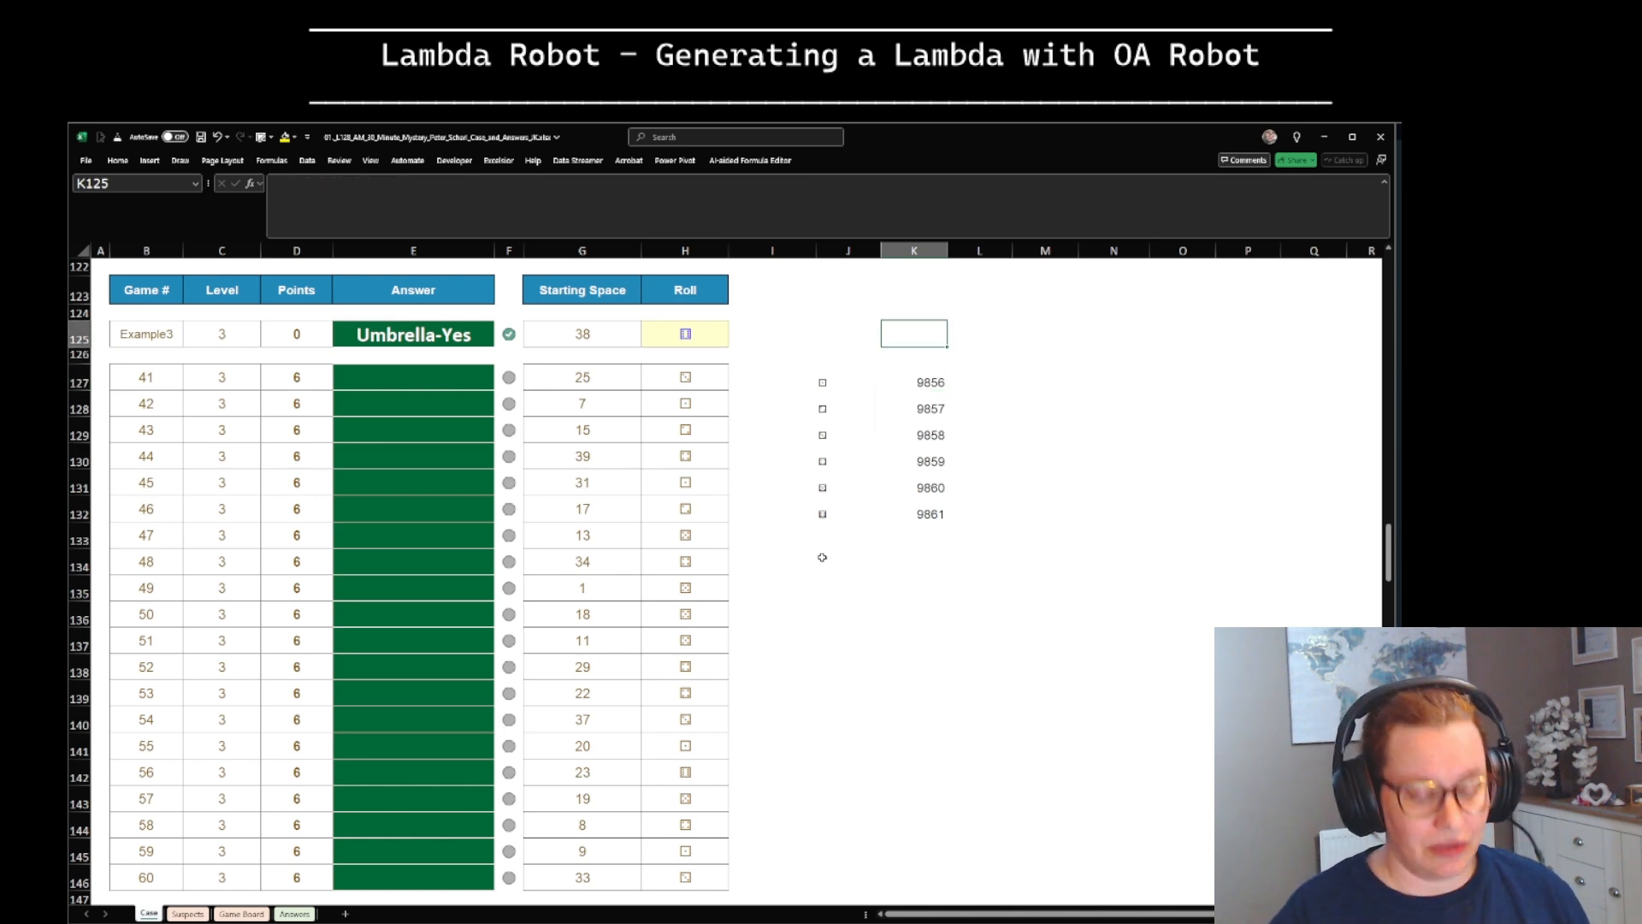
{"action": "type", "text": "="}
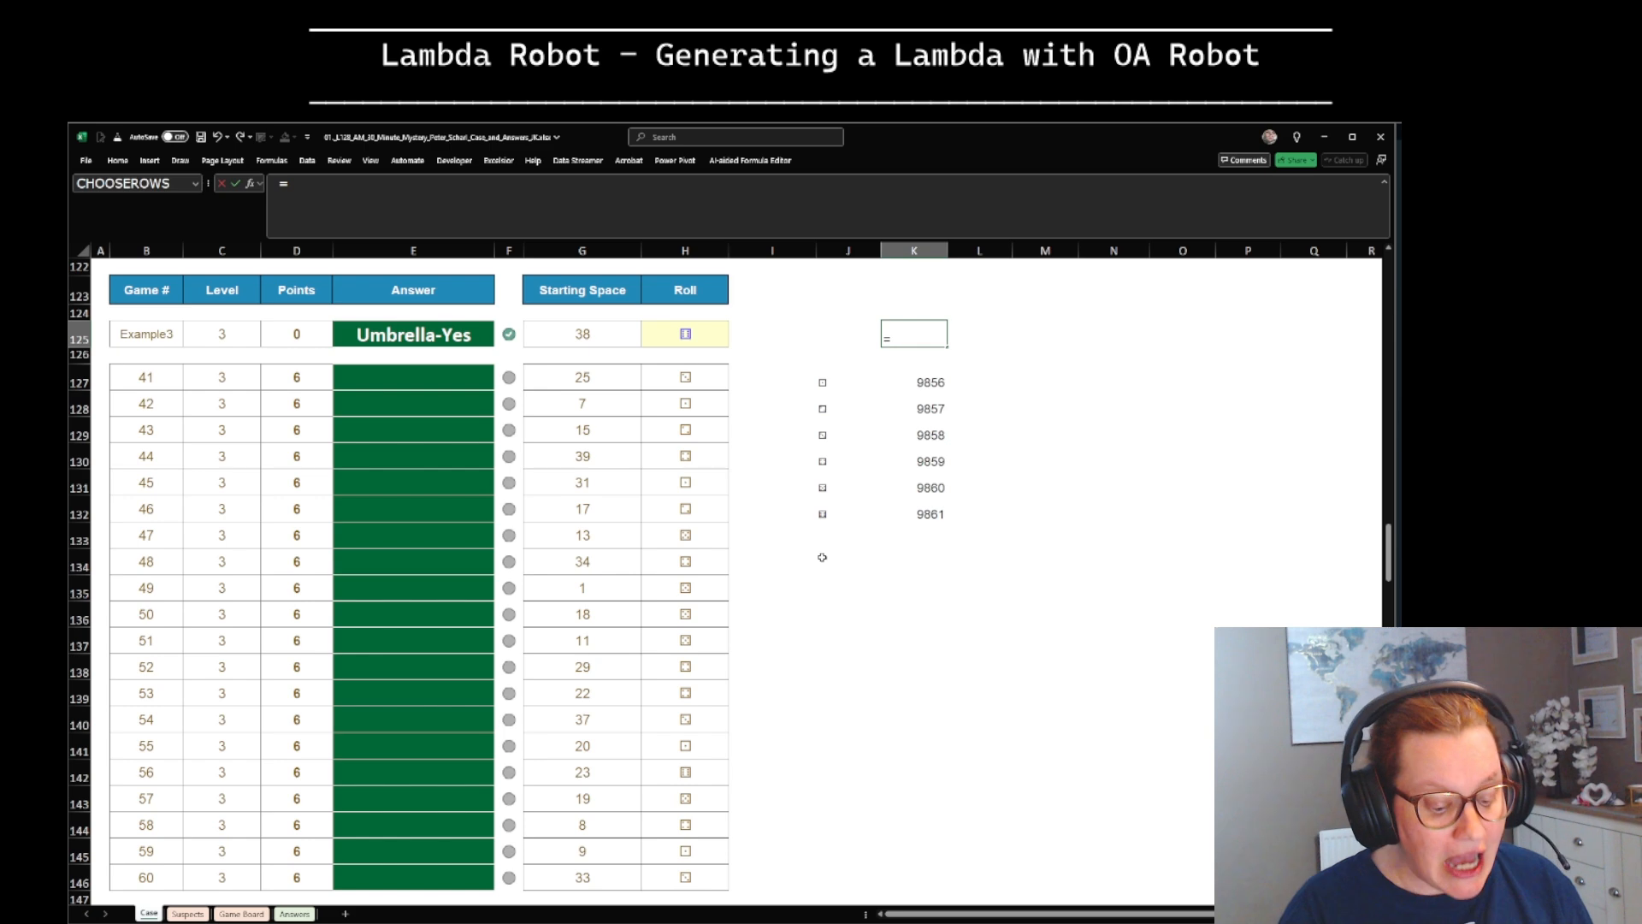
{"action": "type", "text": "unic"}
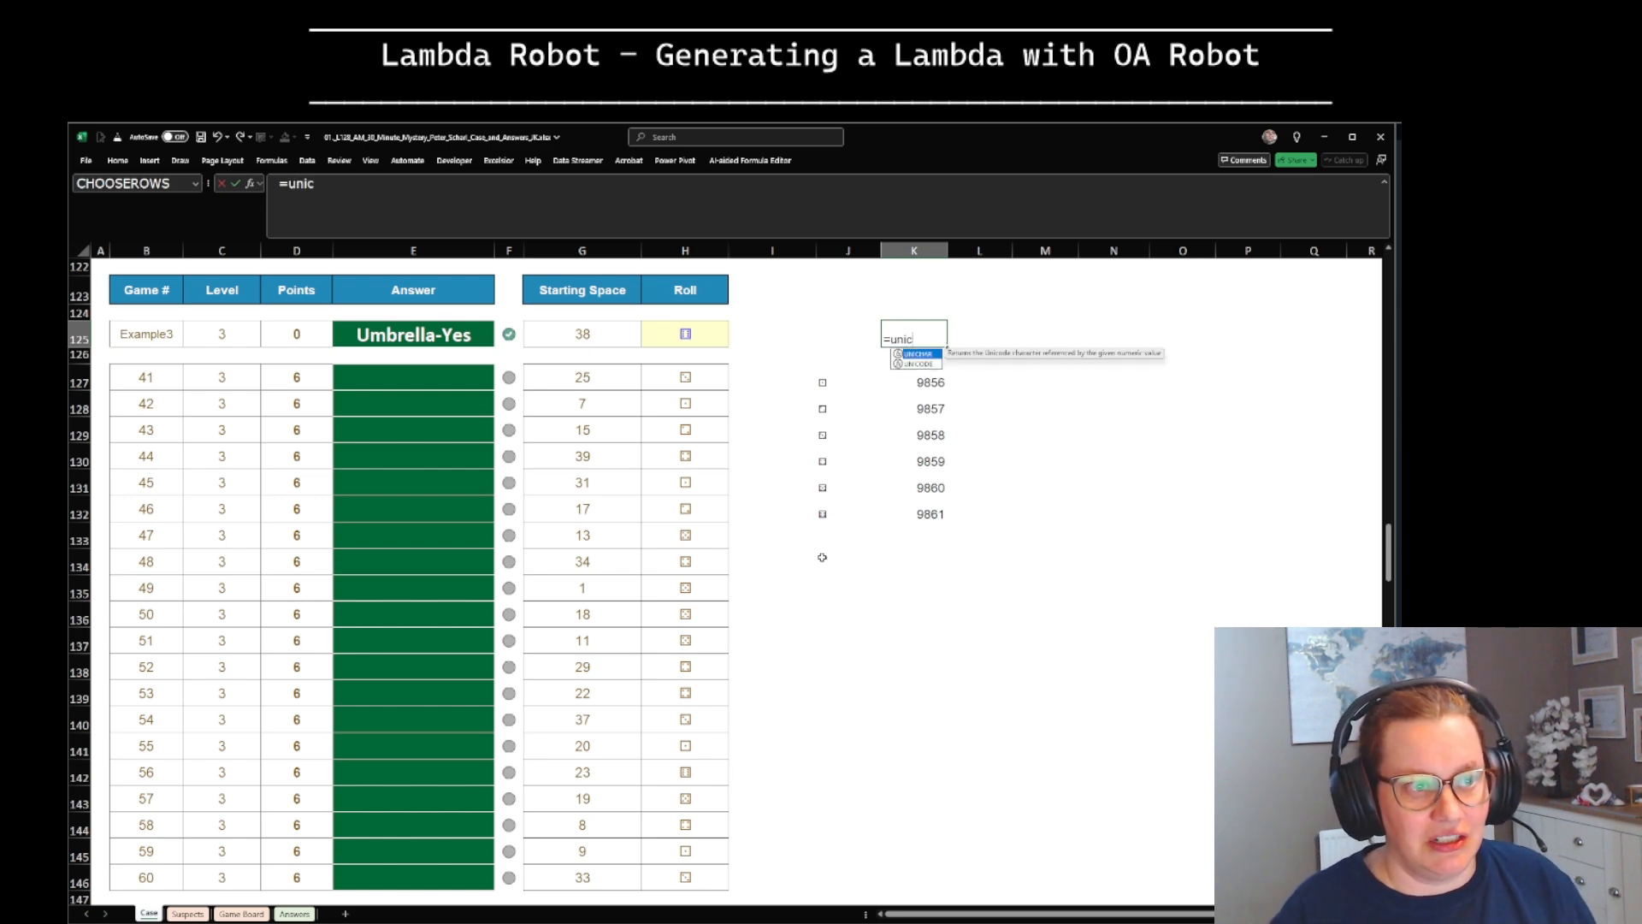
{"action": "key", "text": "Down"}
{"action": "key", "text": "Tab"}
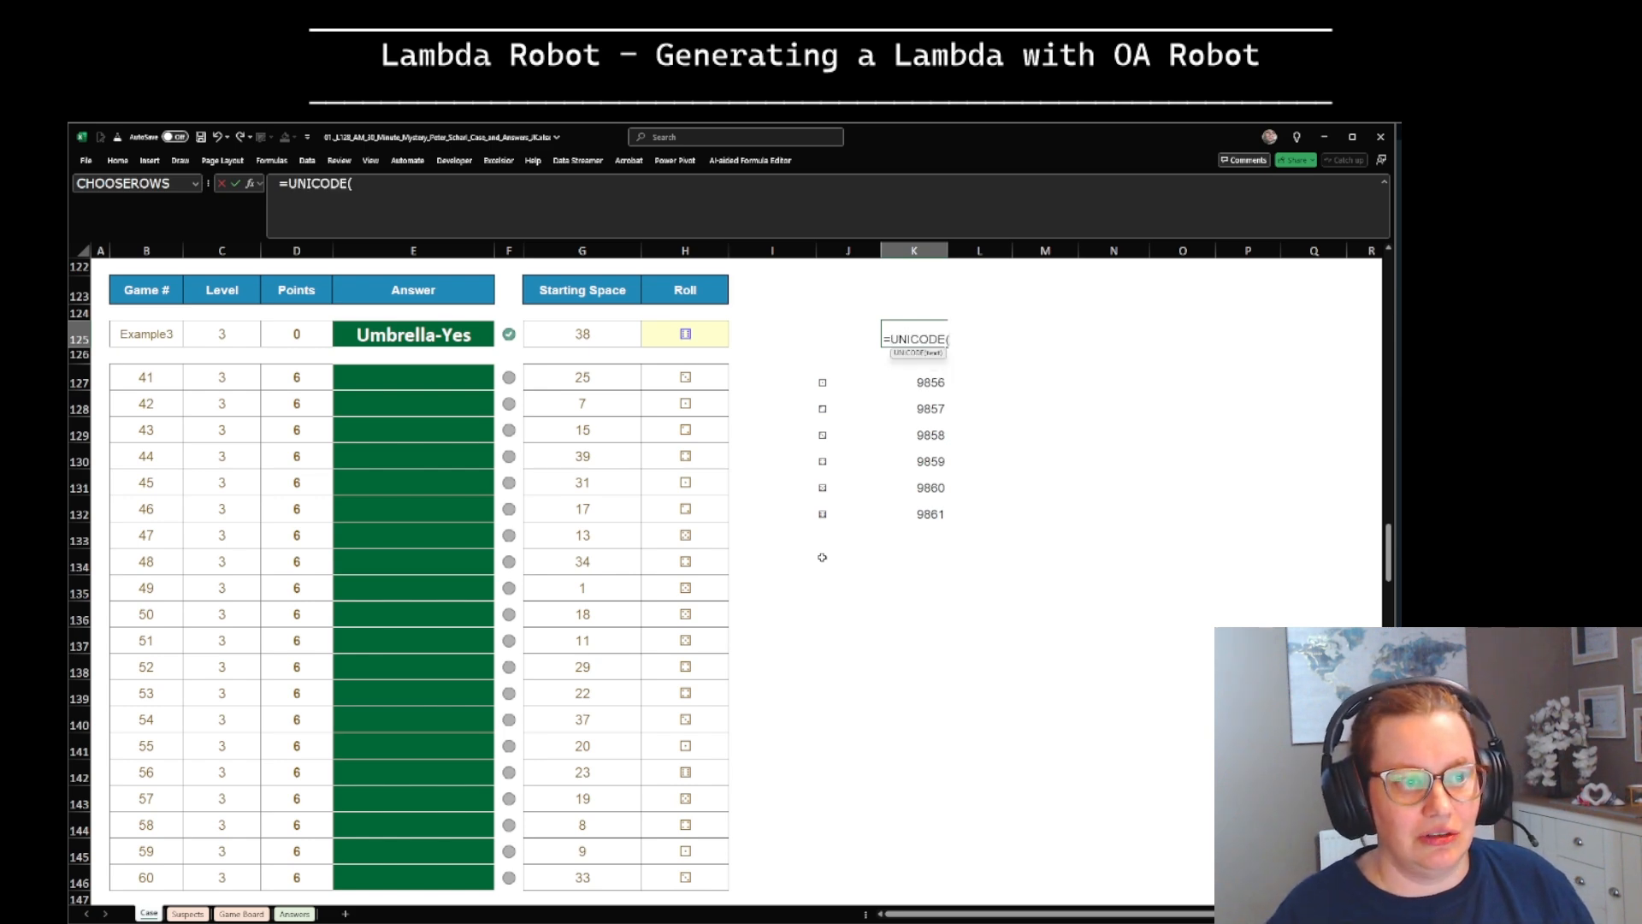
{"action": "key", "text": "Left"}
{"action": "key", "text": "Left"}
{"action": "key", "text": "Left"}
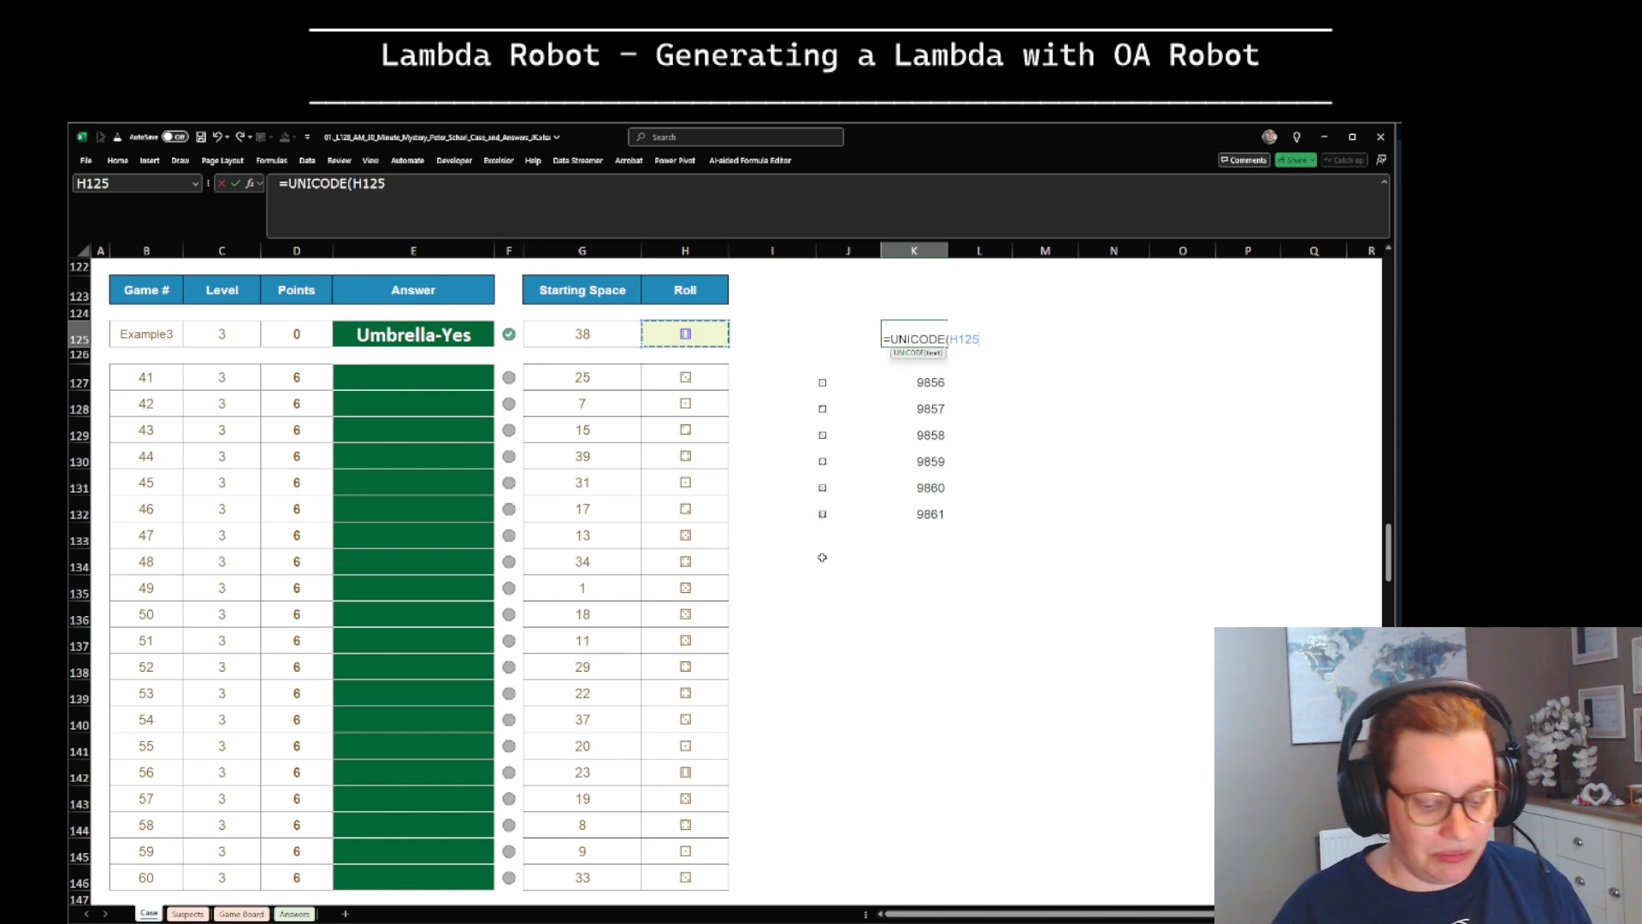
{"action": "type", "text": ")-985"}
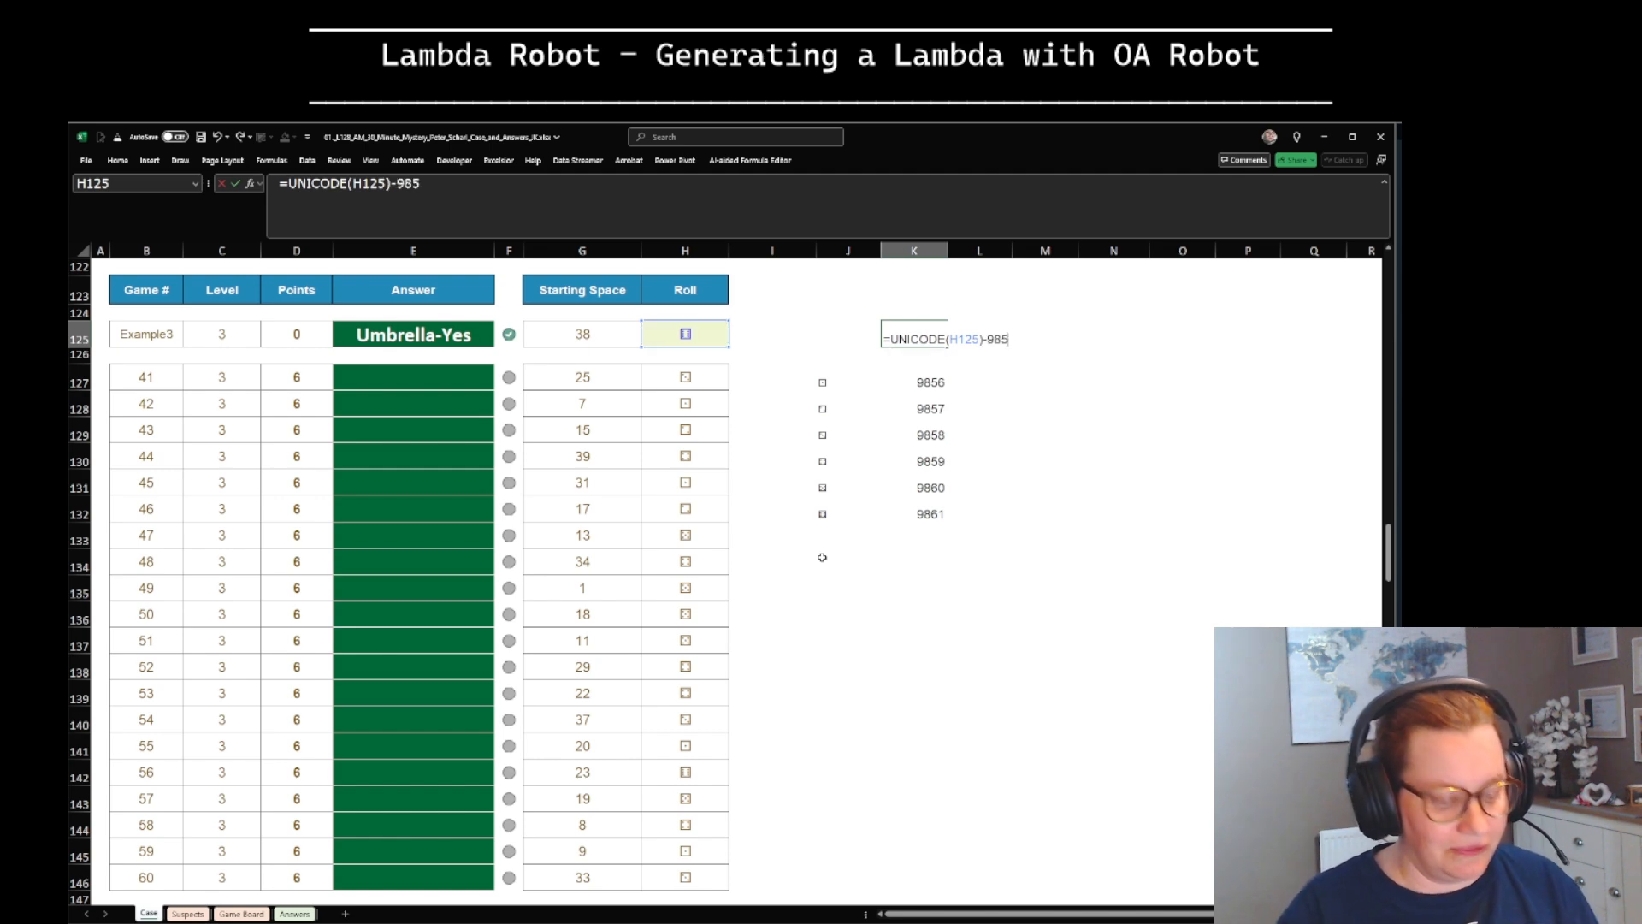
{"action": "type", "text": "5"}
{"action": "key", "text": "ctrl+Return"}
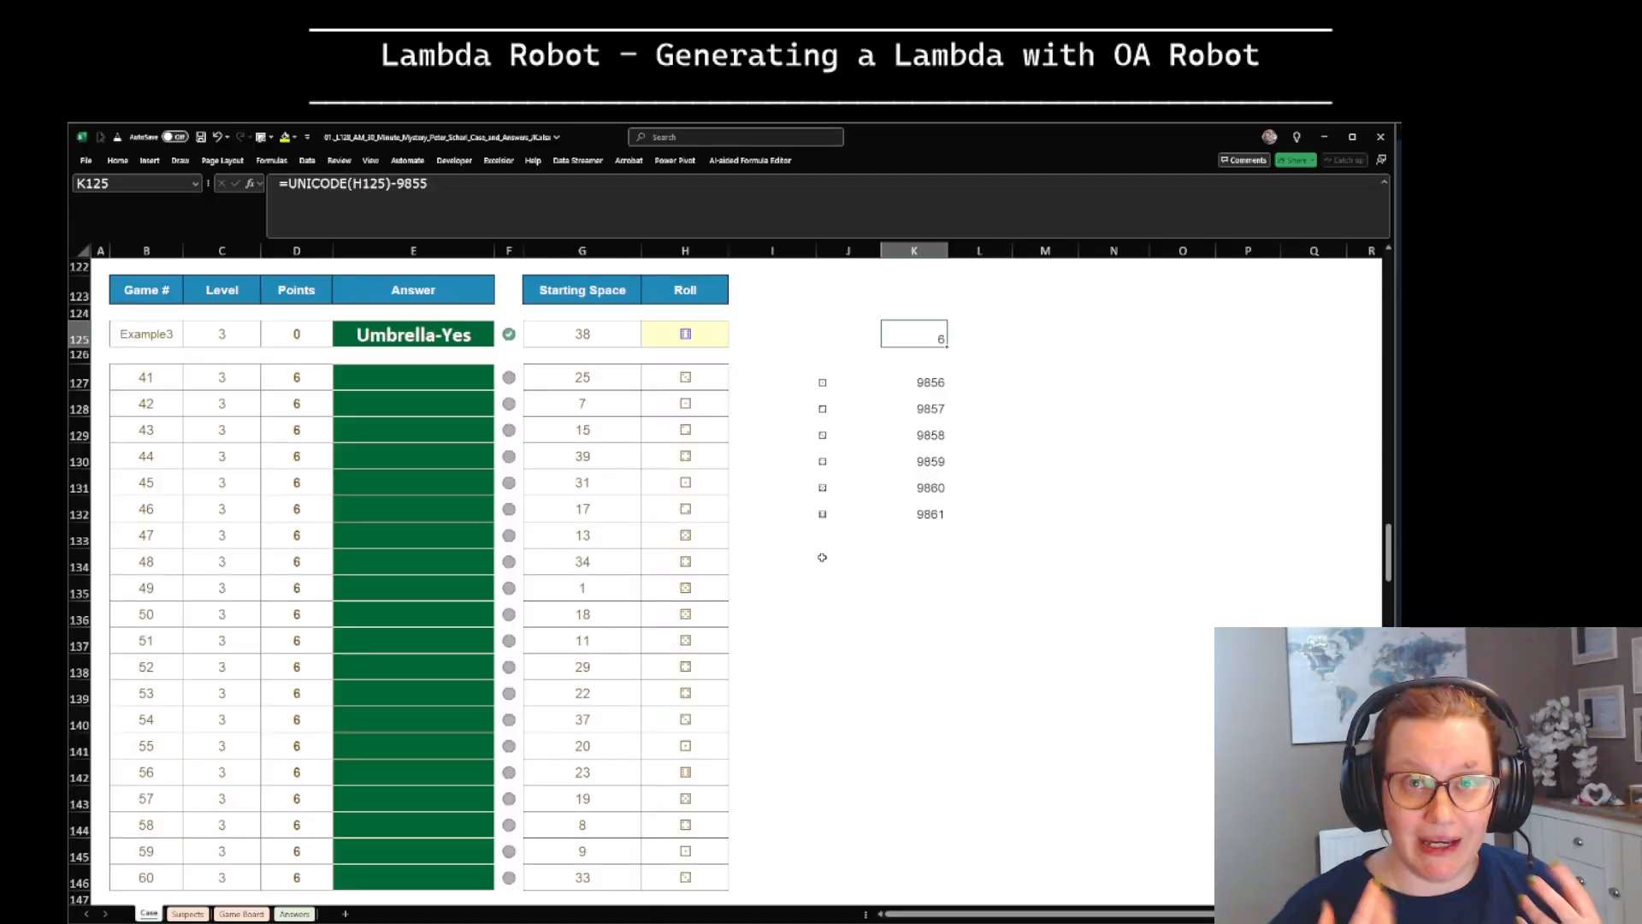
Step: Run OA Robot's Save Lambda command on the K125 formula, accepting roll as the parameter for H125
{"action": "key", "text": "ctrl+shift+p"}
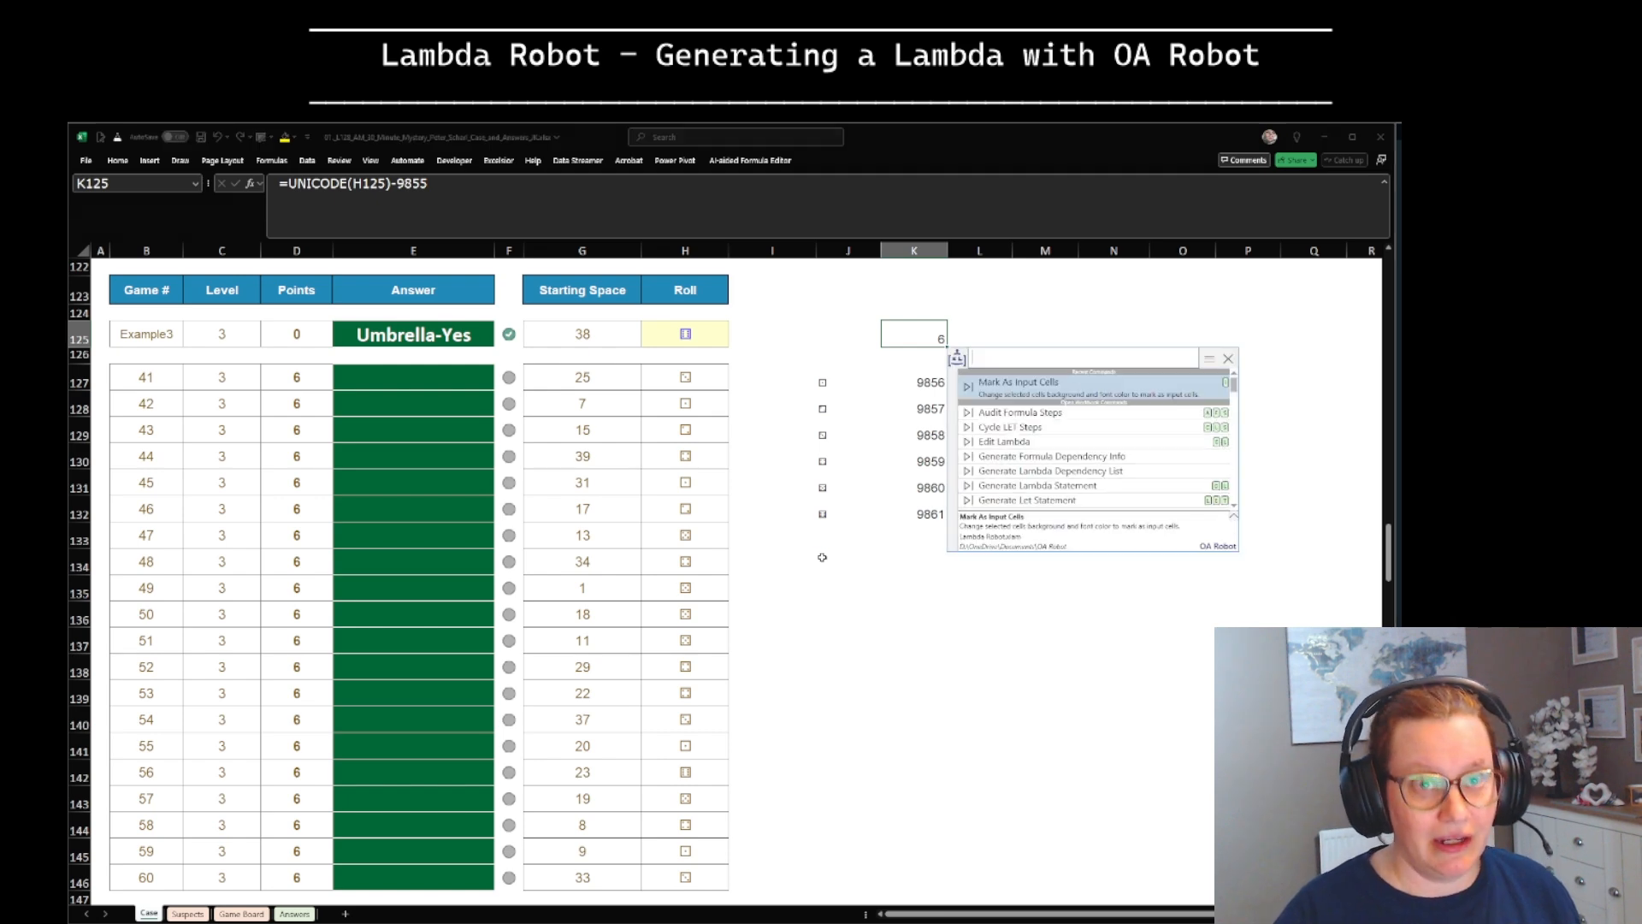
{"action": "type", "text": "sl"}
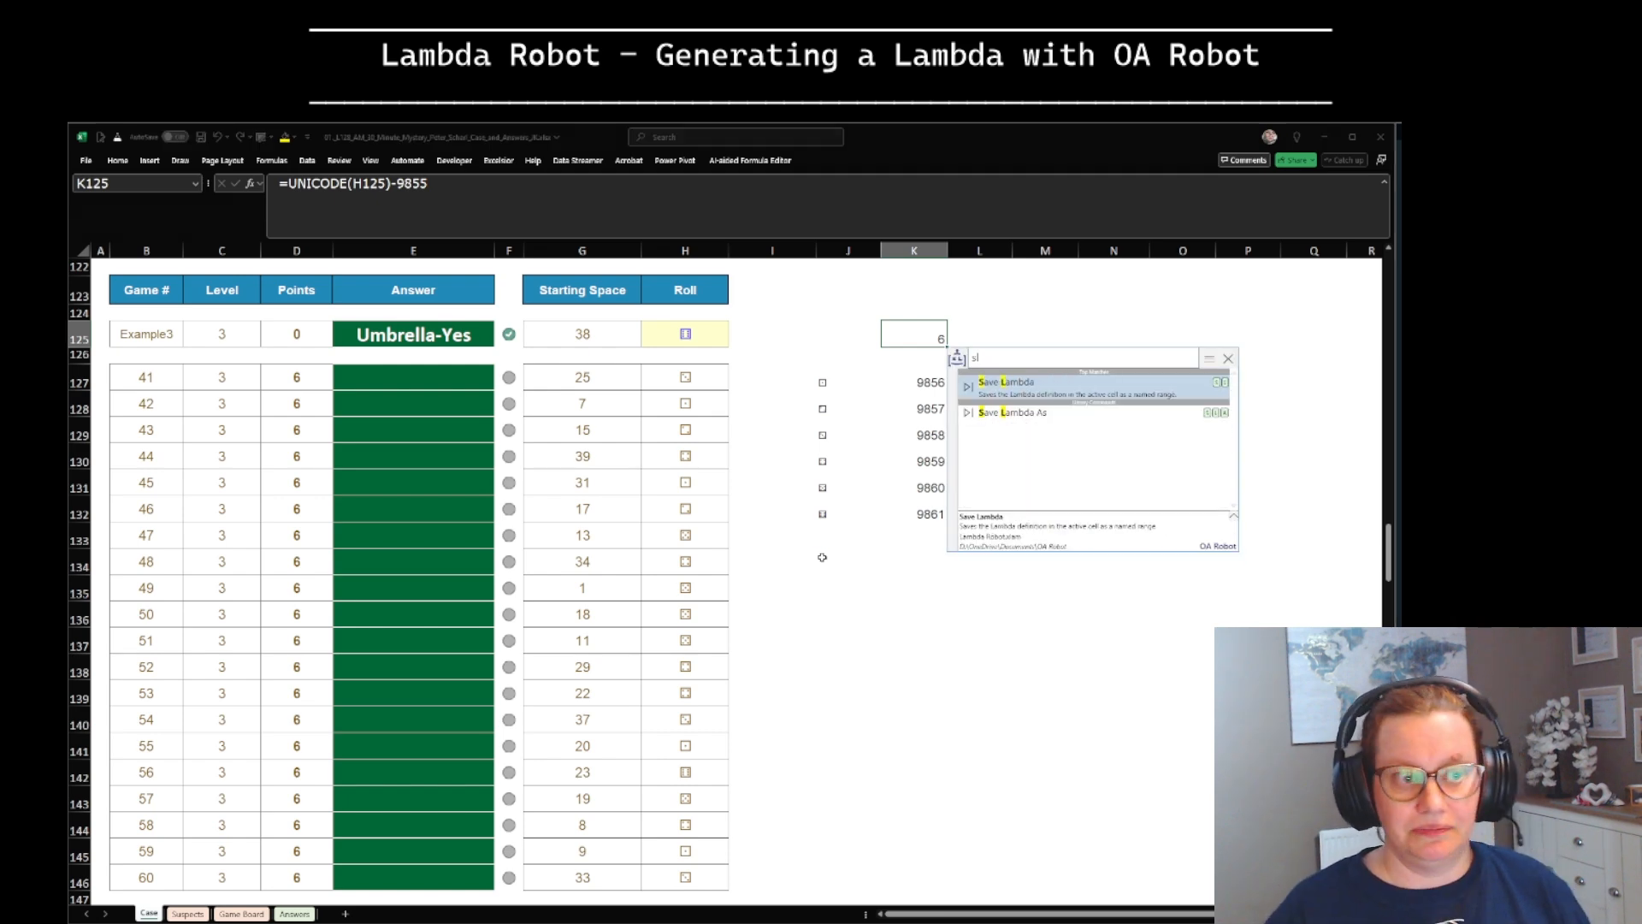
{"action": "key", "text": "Return"}
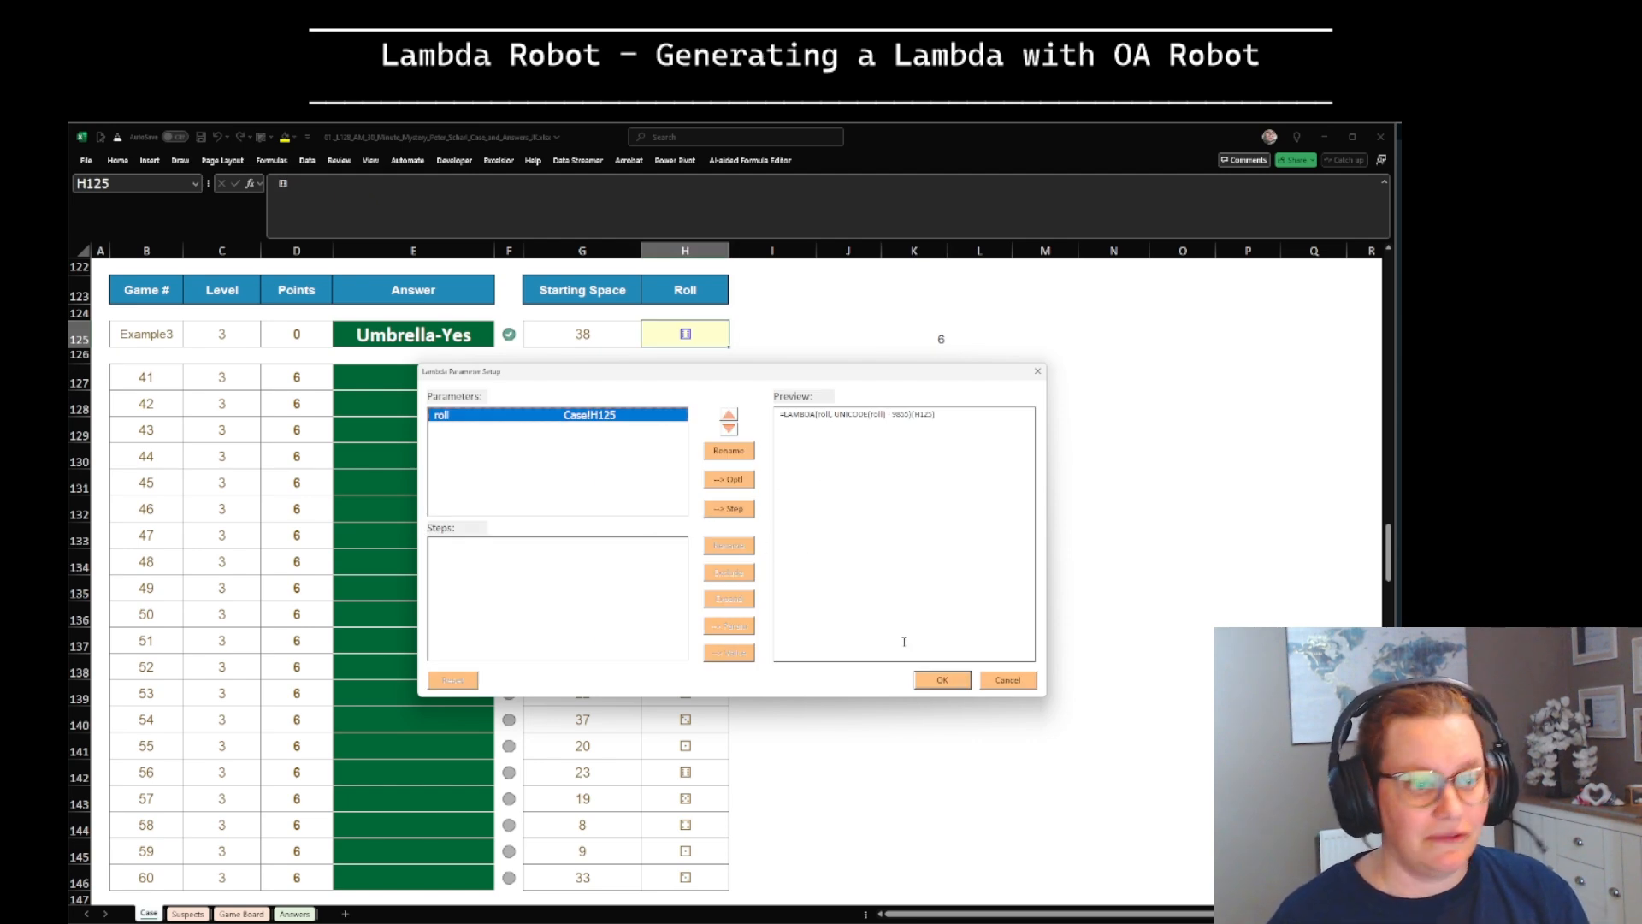
{"action": "left_click", "coordinate": [939, 680]}
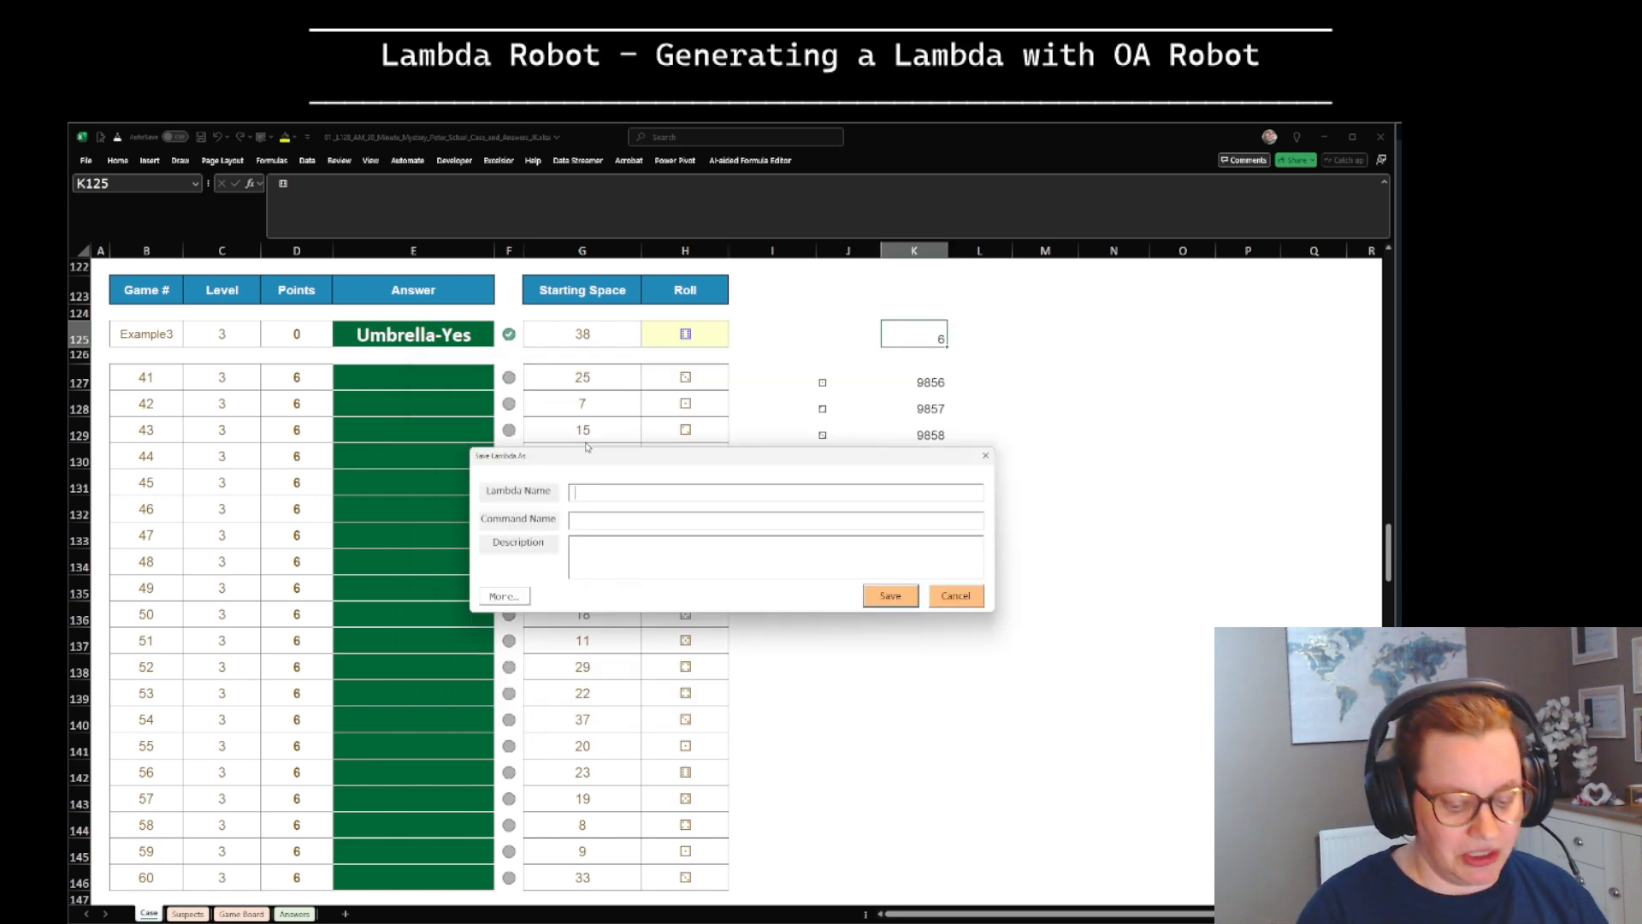
Step: Name the Lambda Dice, with command name "Count pips on dice" and description "Counts pips on dice"
{"action": "type", "text": "Dic"}
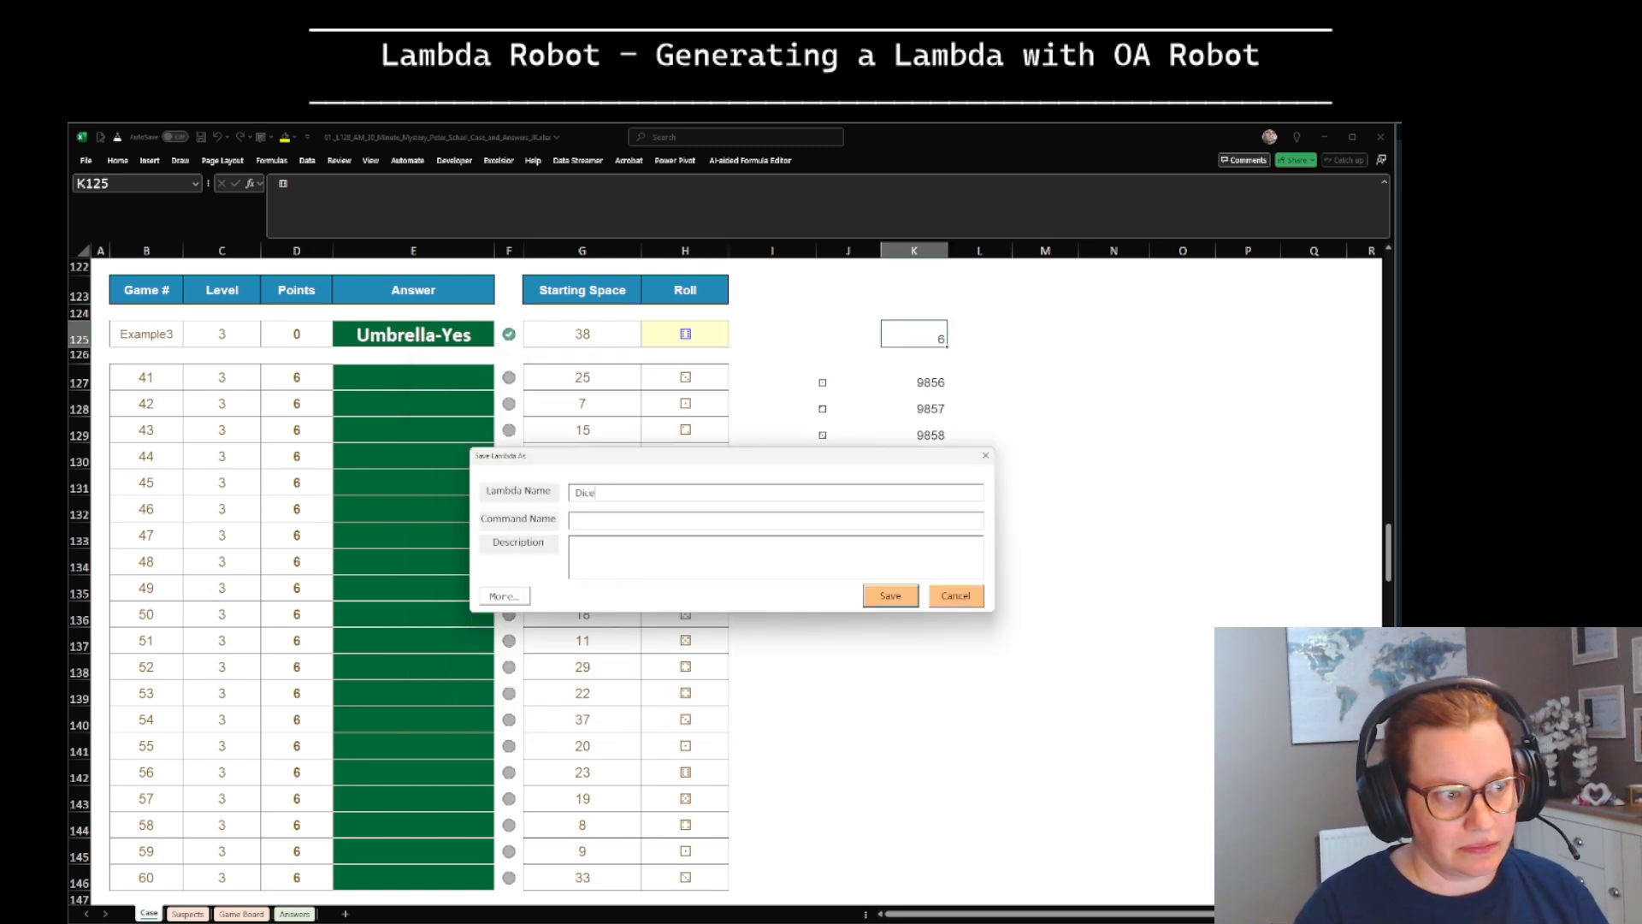
{"action": "type", "text": "e"}
{"action": "left_click", "coordinate": [637, 513]}
{"action": "type", "text": "Cou"}
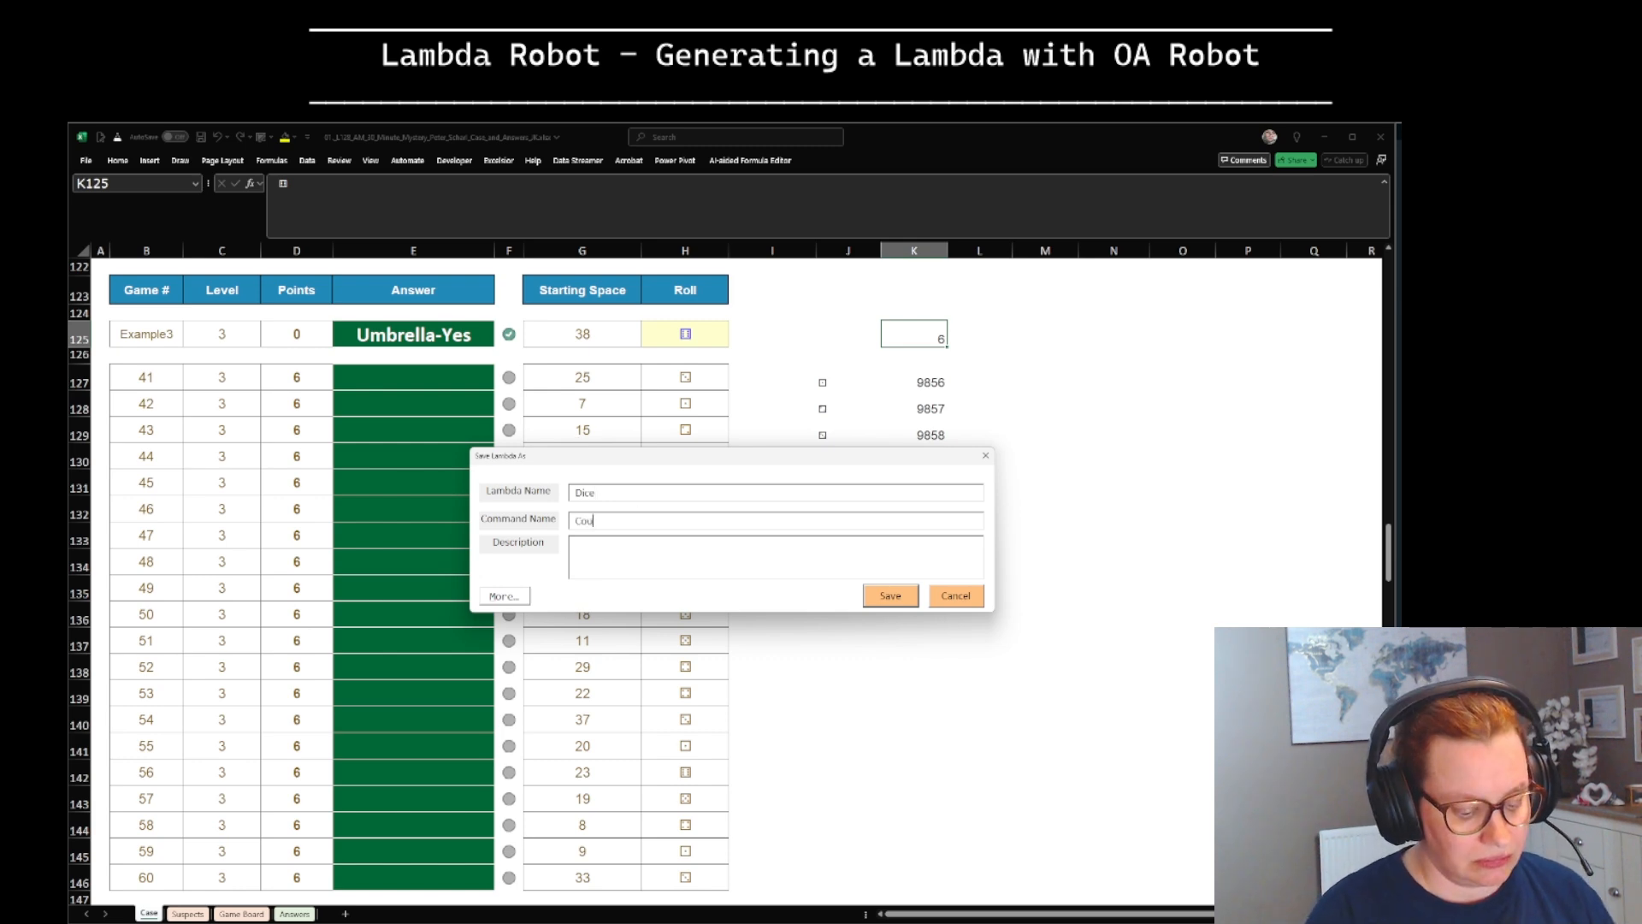
{"action": "type", "text": "nt pips on dice"}
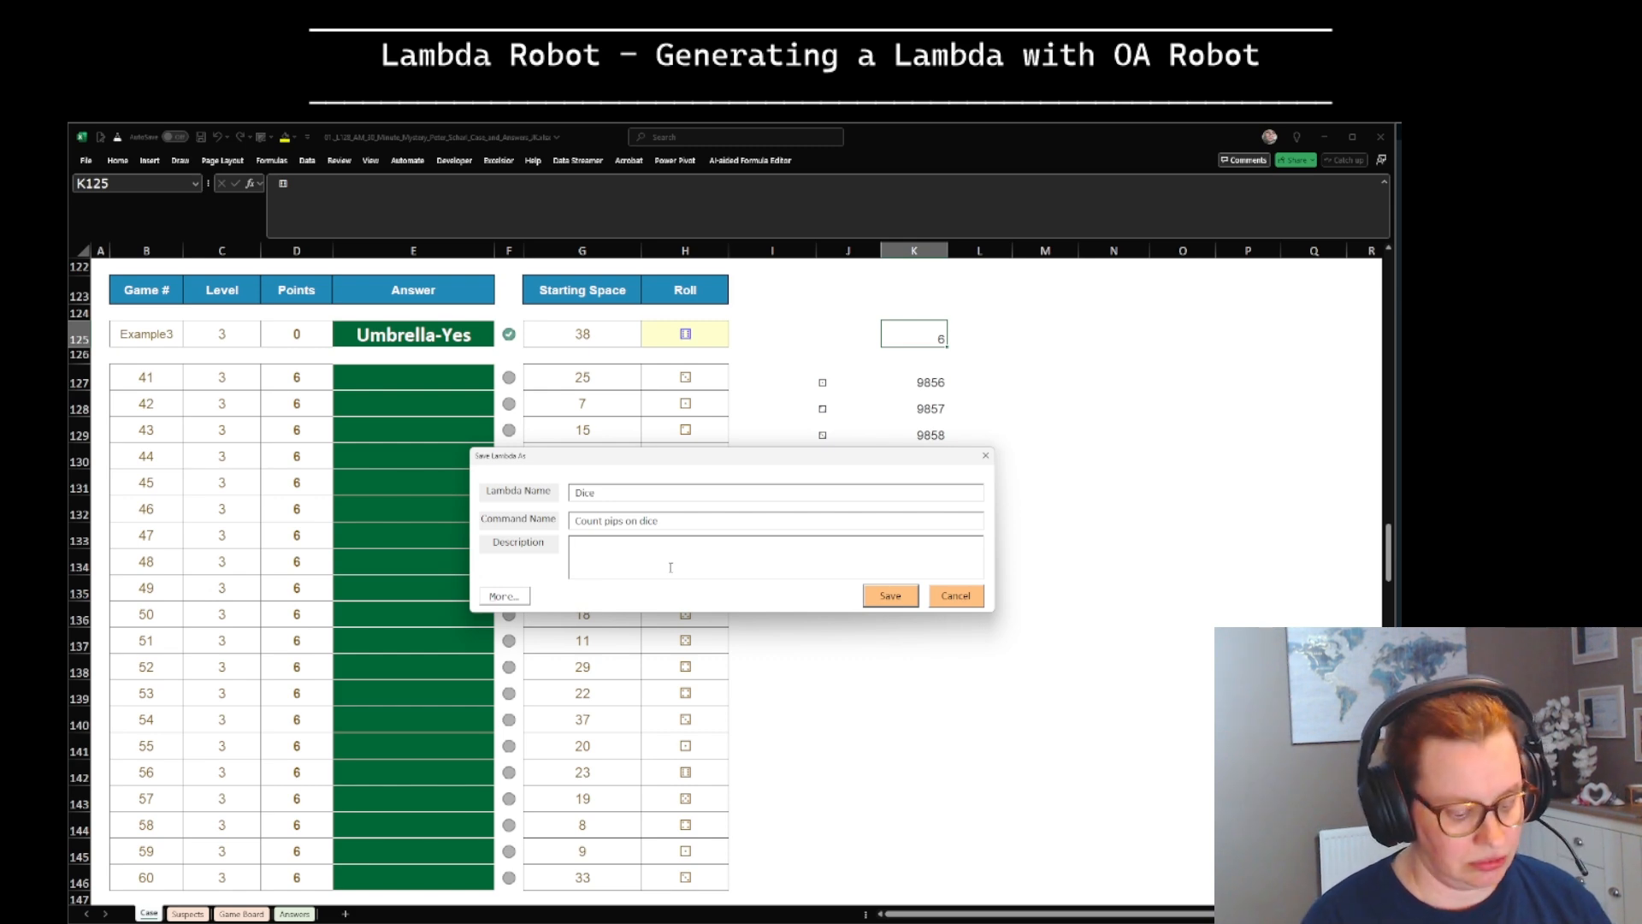
{"action": "type", "text": "Counts pip"}
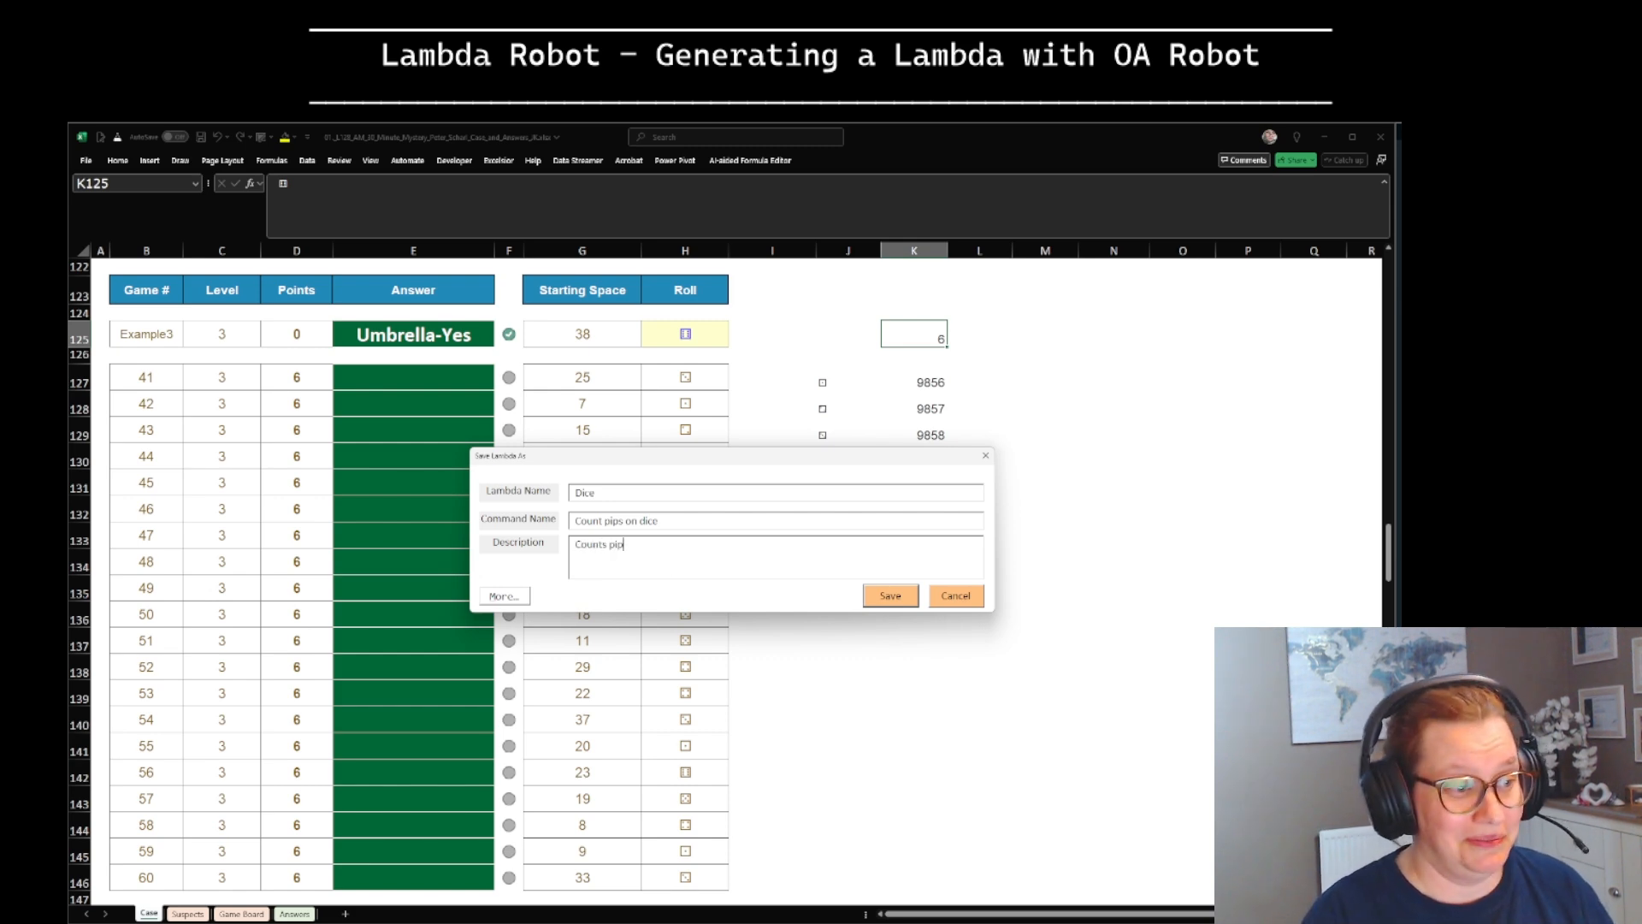
{"action": "type", "text": "s on dicer"}
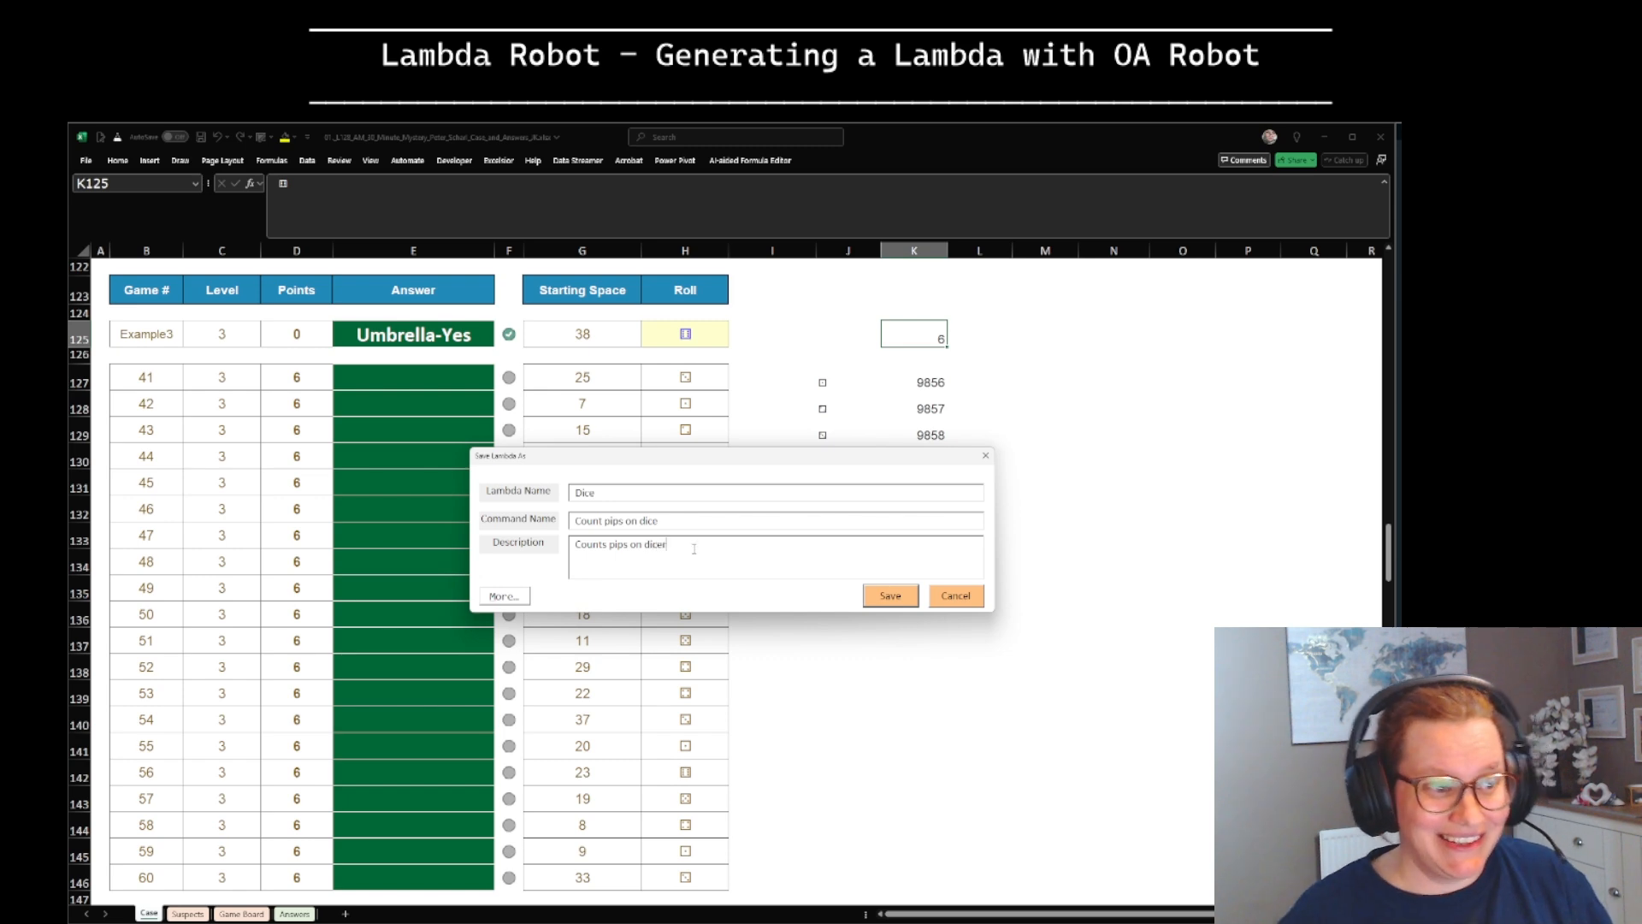
Step: Enter the author's name as the Lambda's source and save the Lambda
{"action": "left_click", "coordinate": [505, 596]}
{"action": "left_click", "coordinate": [552, 619]}
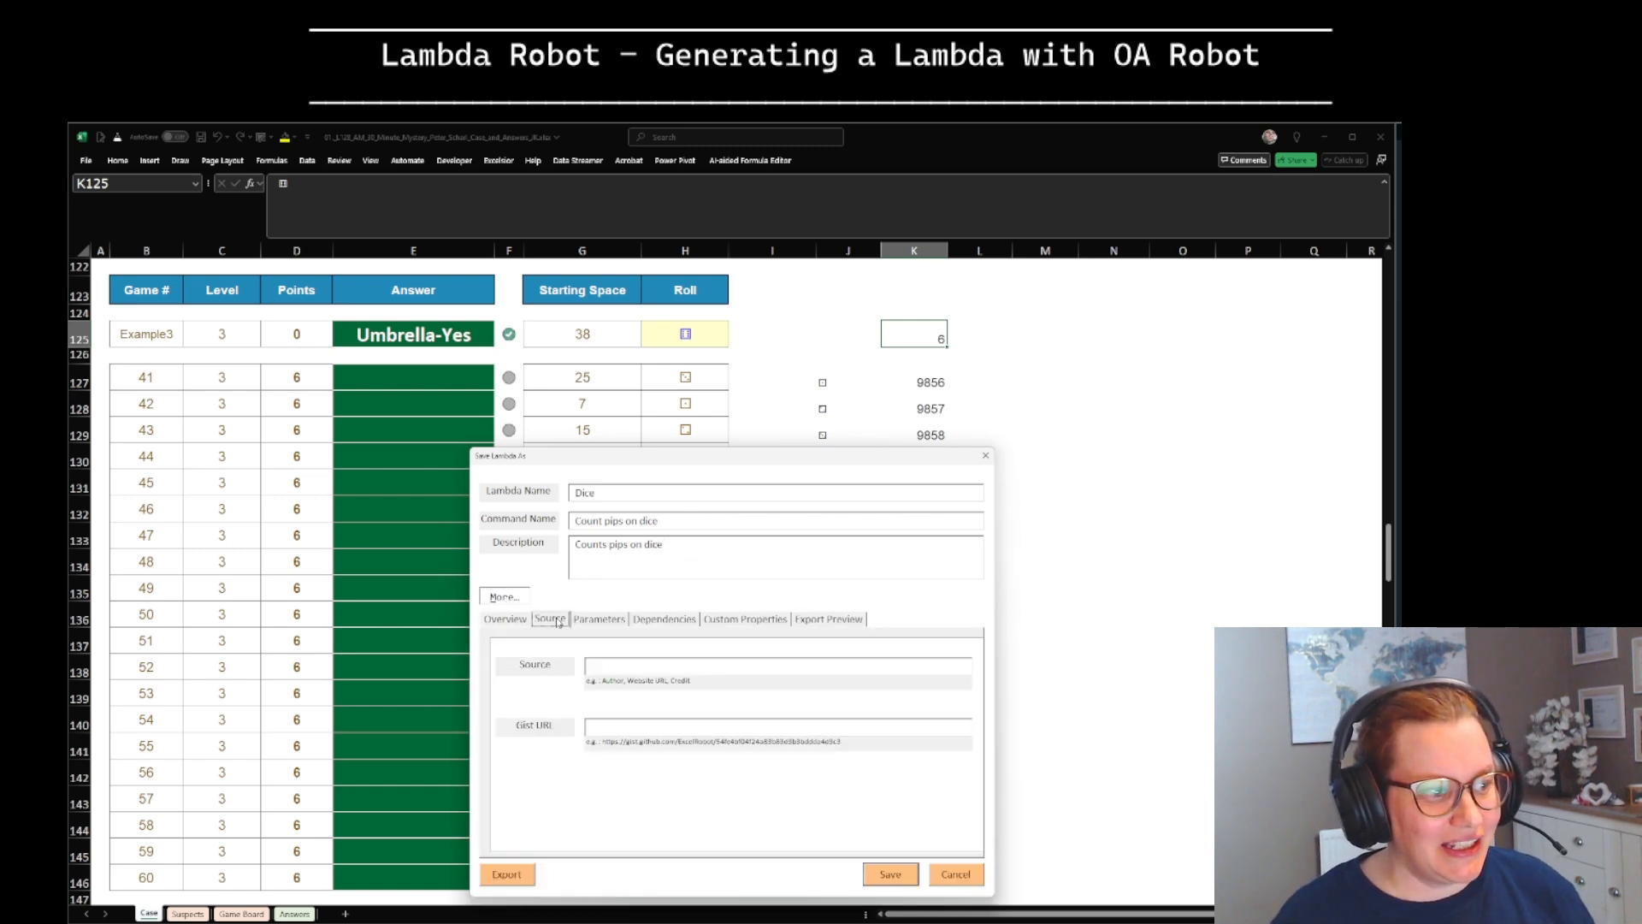
{"action": "left_click", "coordinate": [646, 661]}
{"action": "type", "text": "Jaq"}
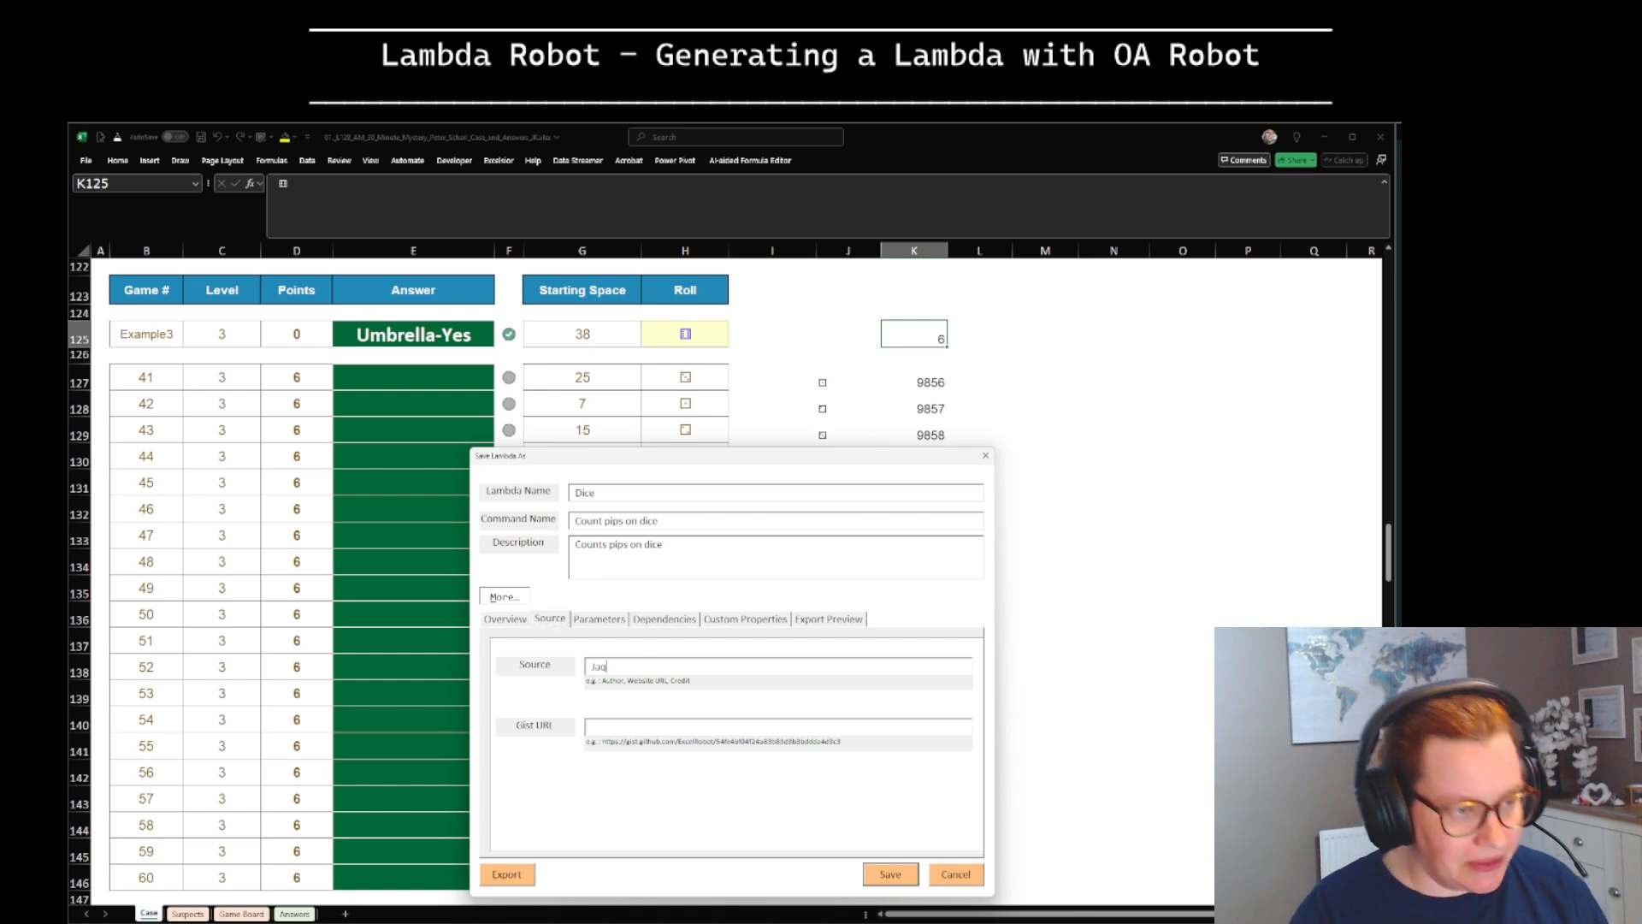
{"action": "type", "text": " Kennedy"}
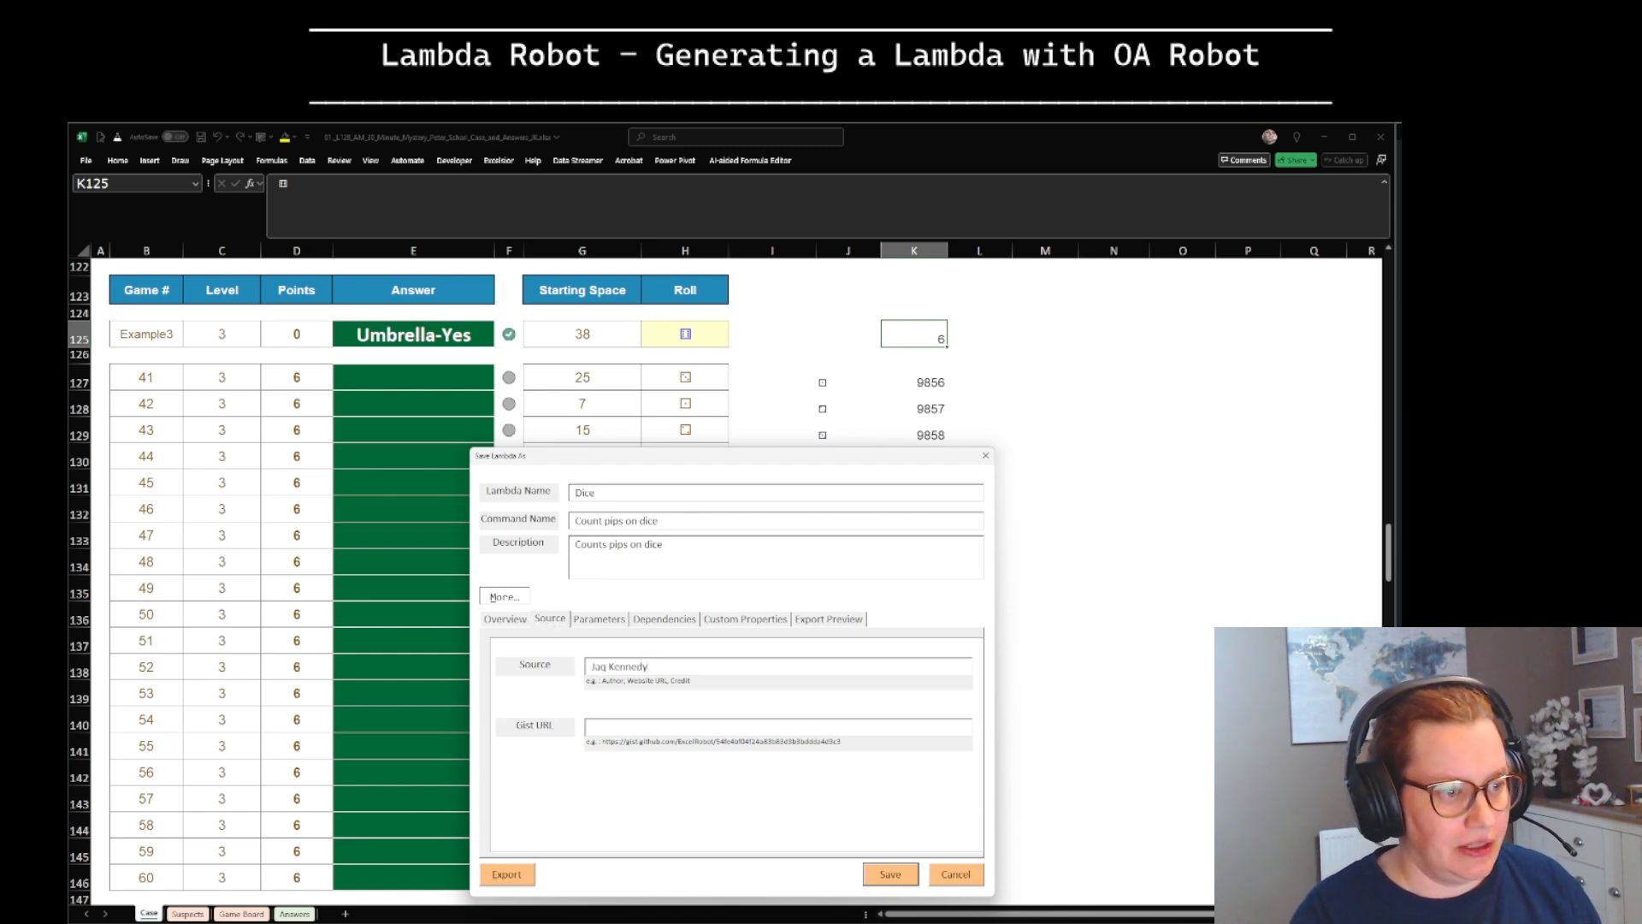
{"action": "left_click", "coordinate": [795, 731]}
{"action": "left_click", "coordinate": [891, 875]}
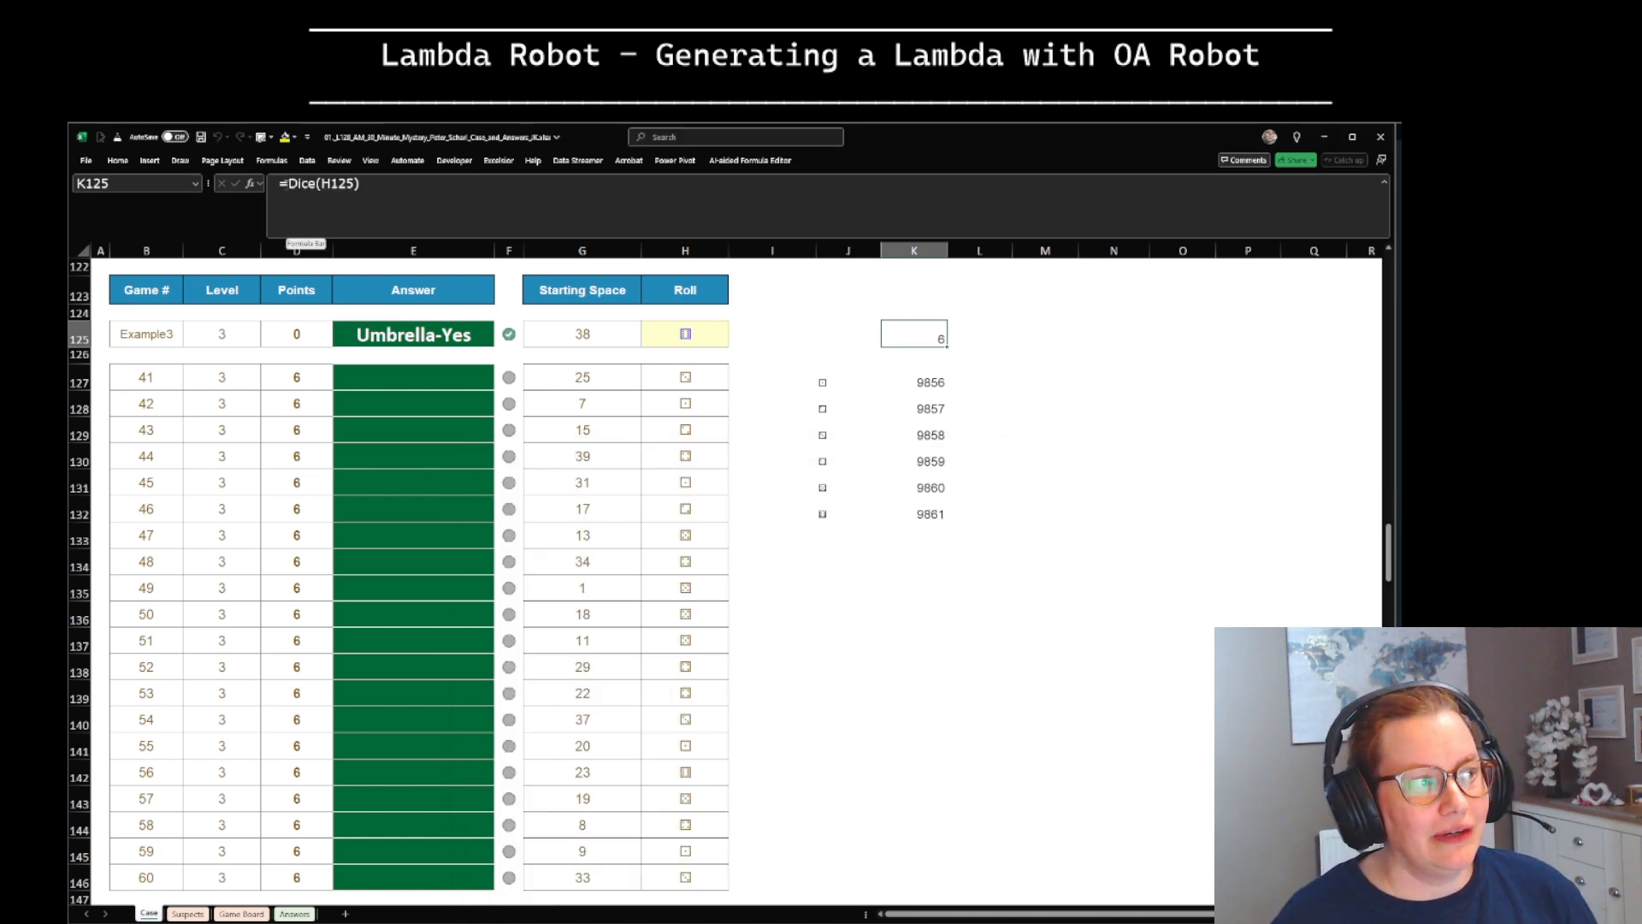
Step: Examine the Dice formula in K125 and the Dice definition in the Name Manager, including its comment and reference
{"action": "left_click_drag", "start_coordinate": [288, 183], "coordinate": [361, 183]}
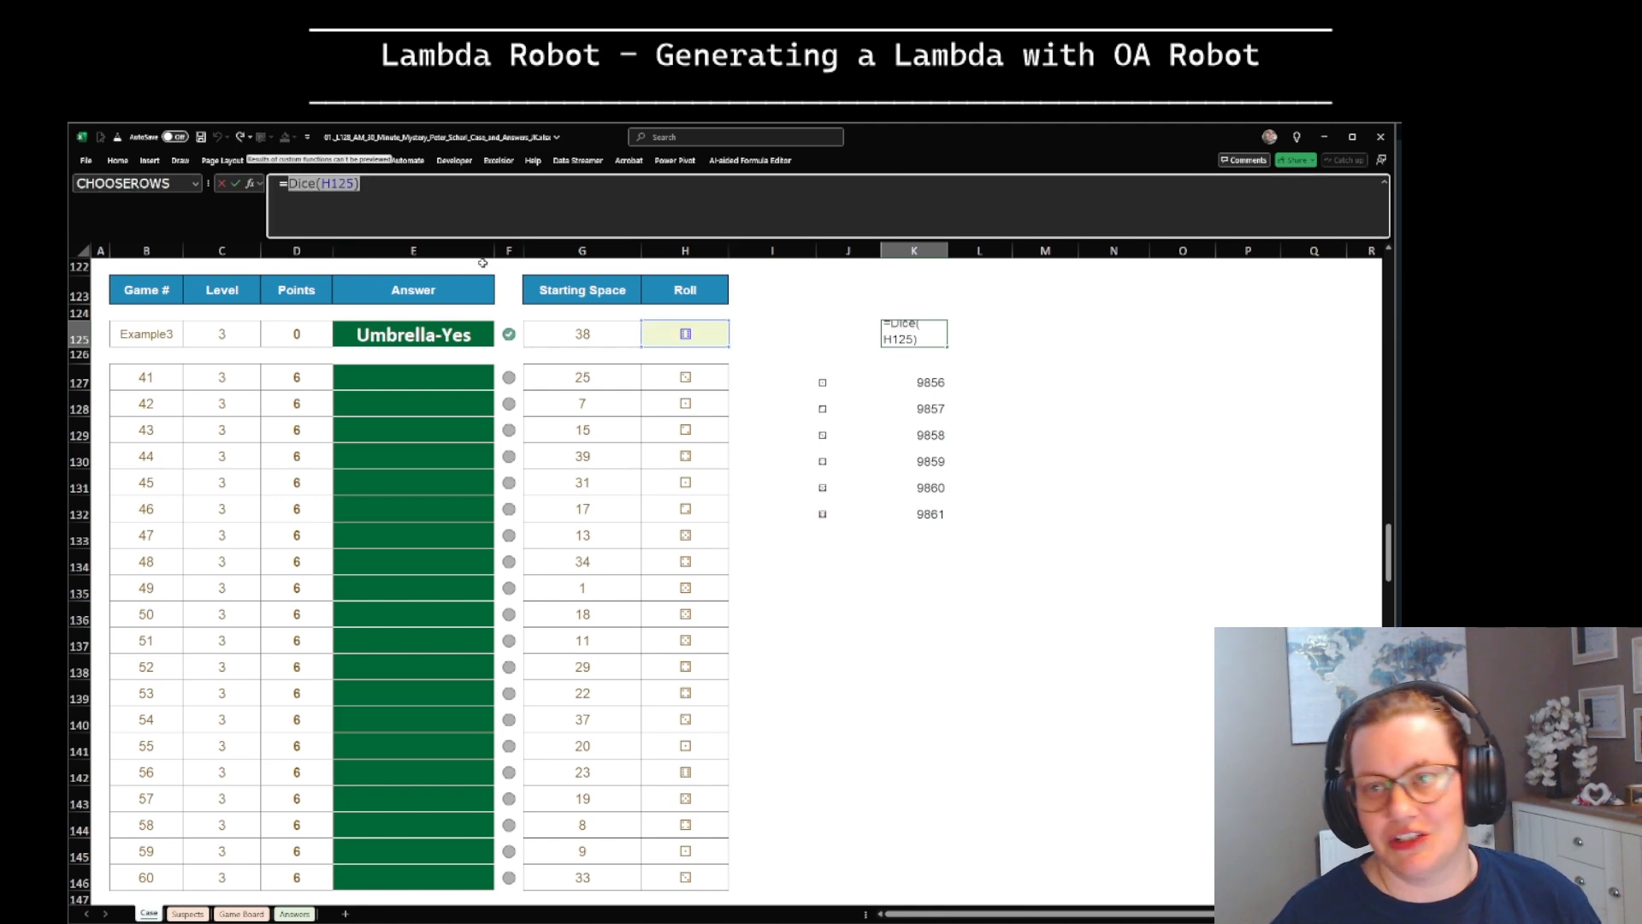
{"action": "key", "text": "Escape"}
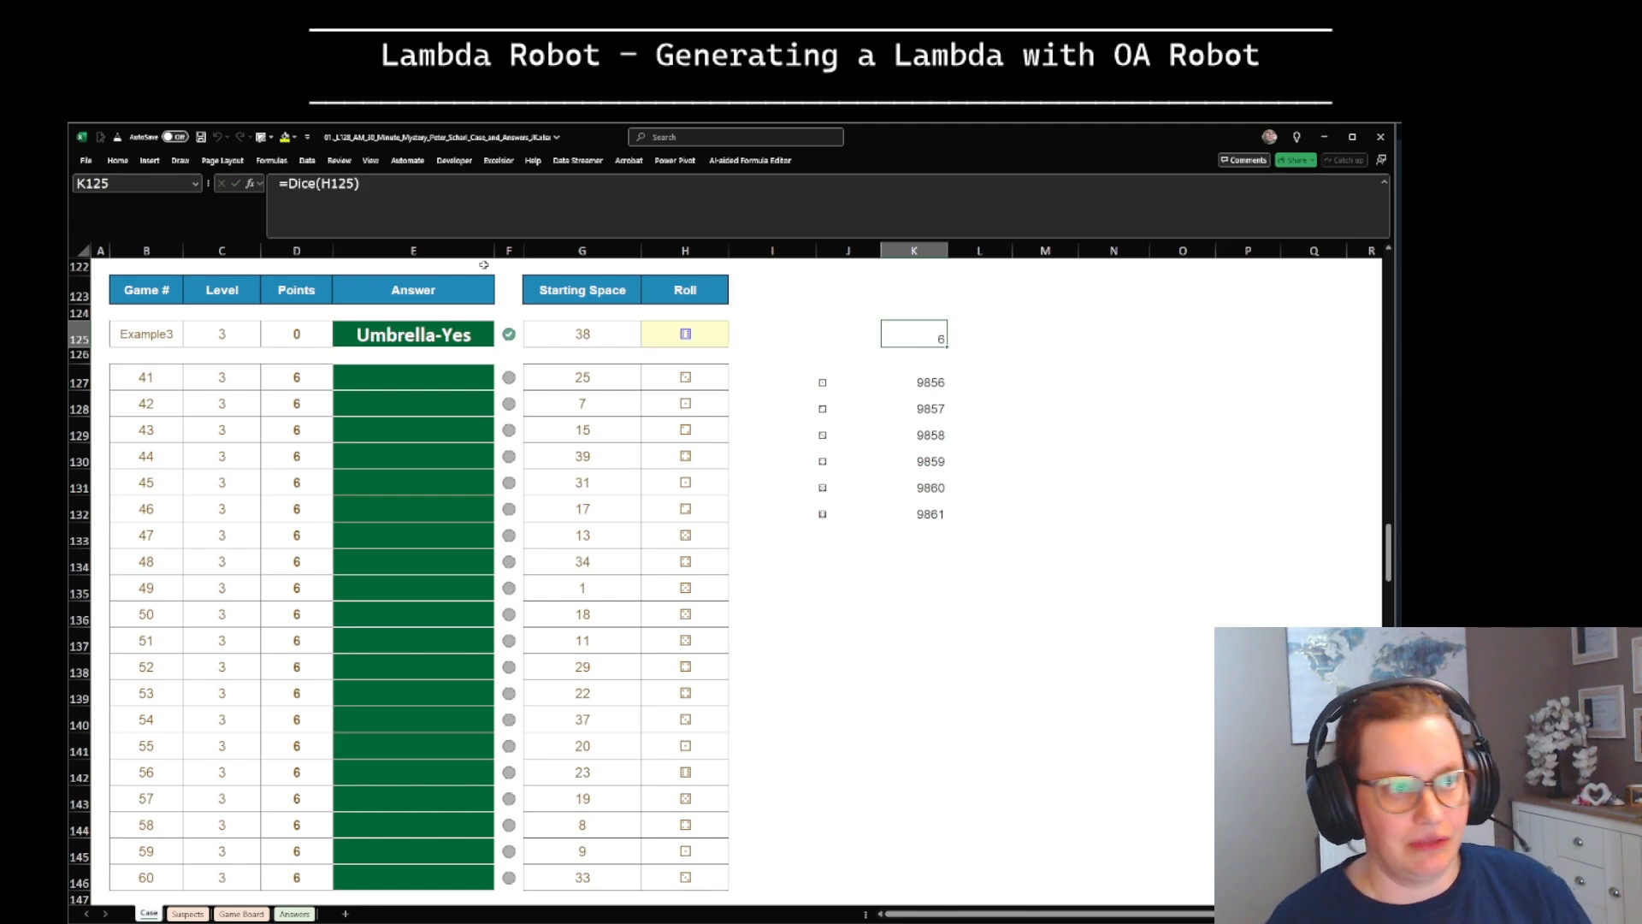
{"action": "key", "text": "ctrl+F3"}
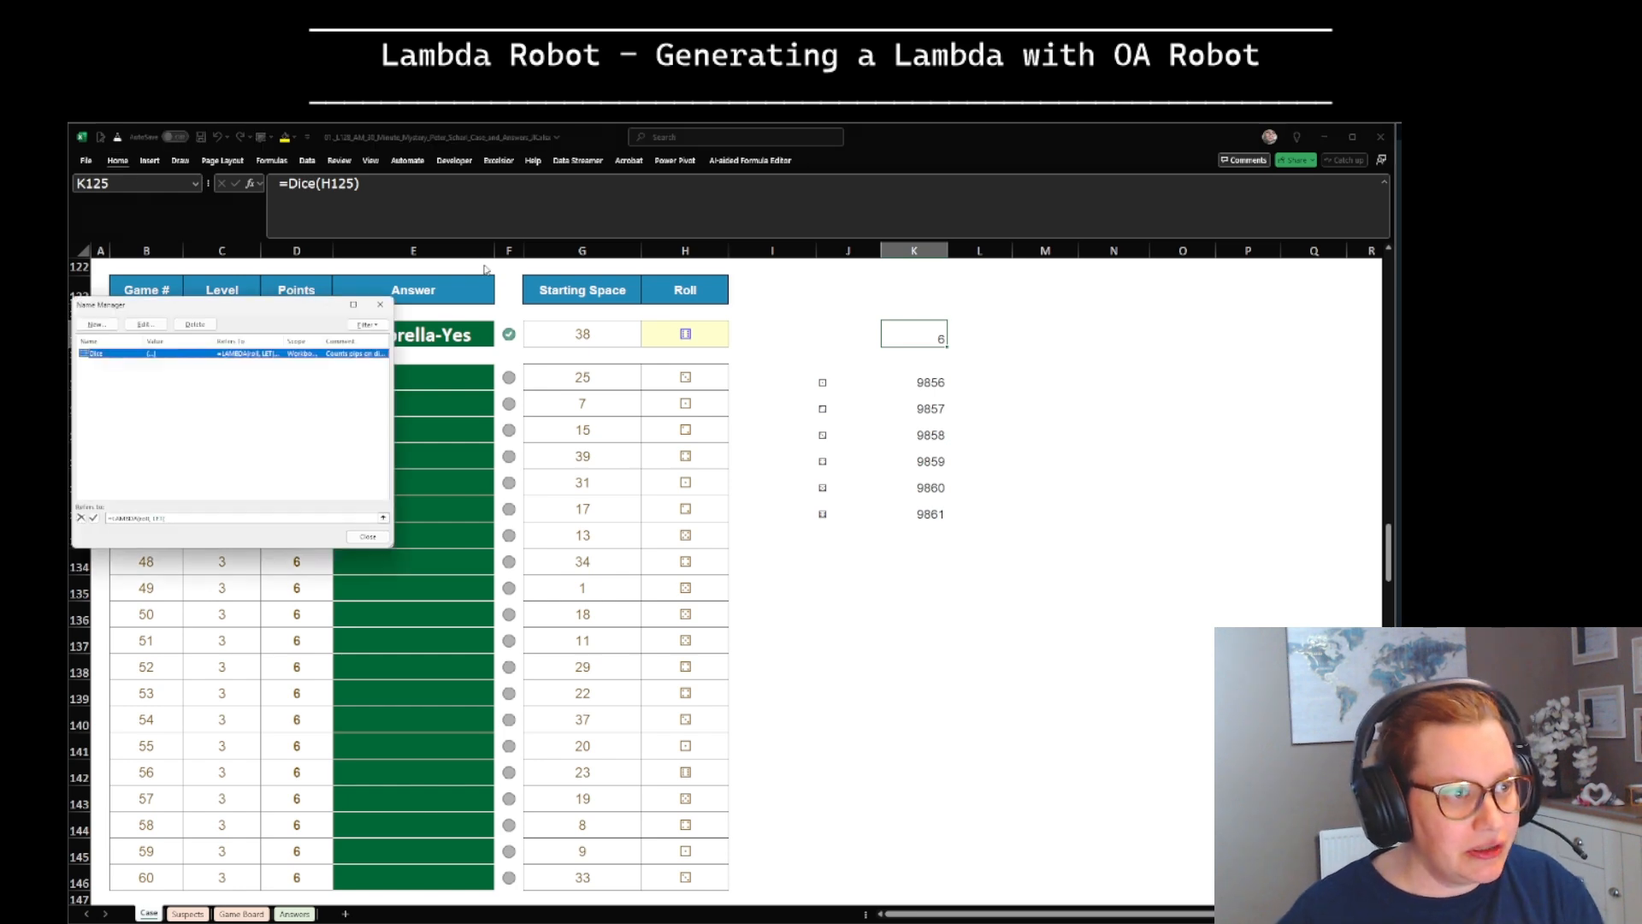
{"action": "left_click_drag", "start_coordinate": [265, 315], "coordinate": [966, 454]}
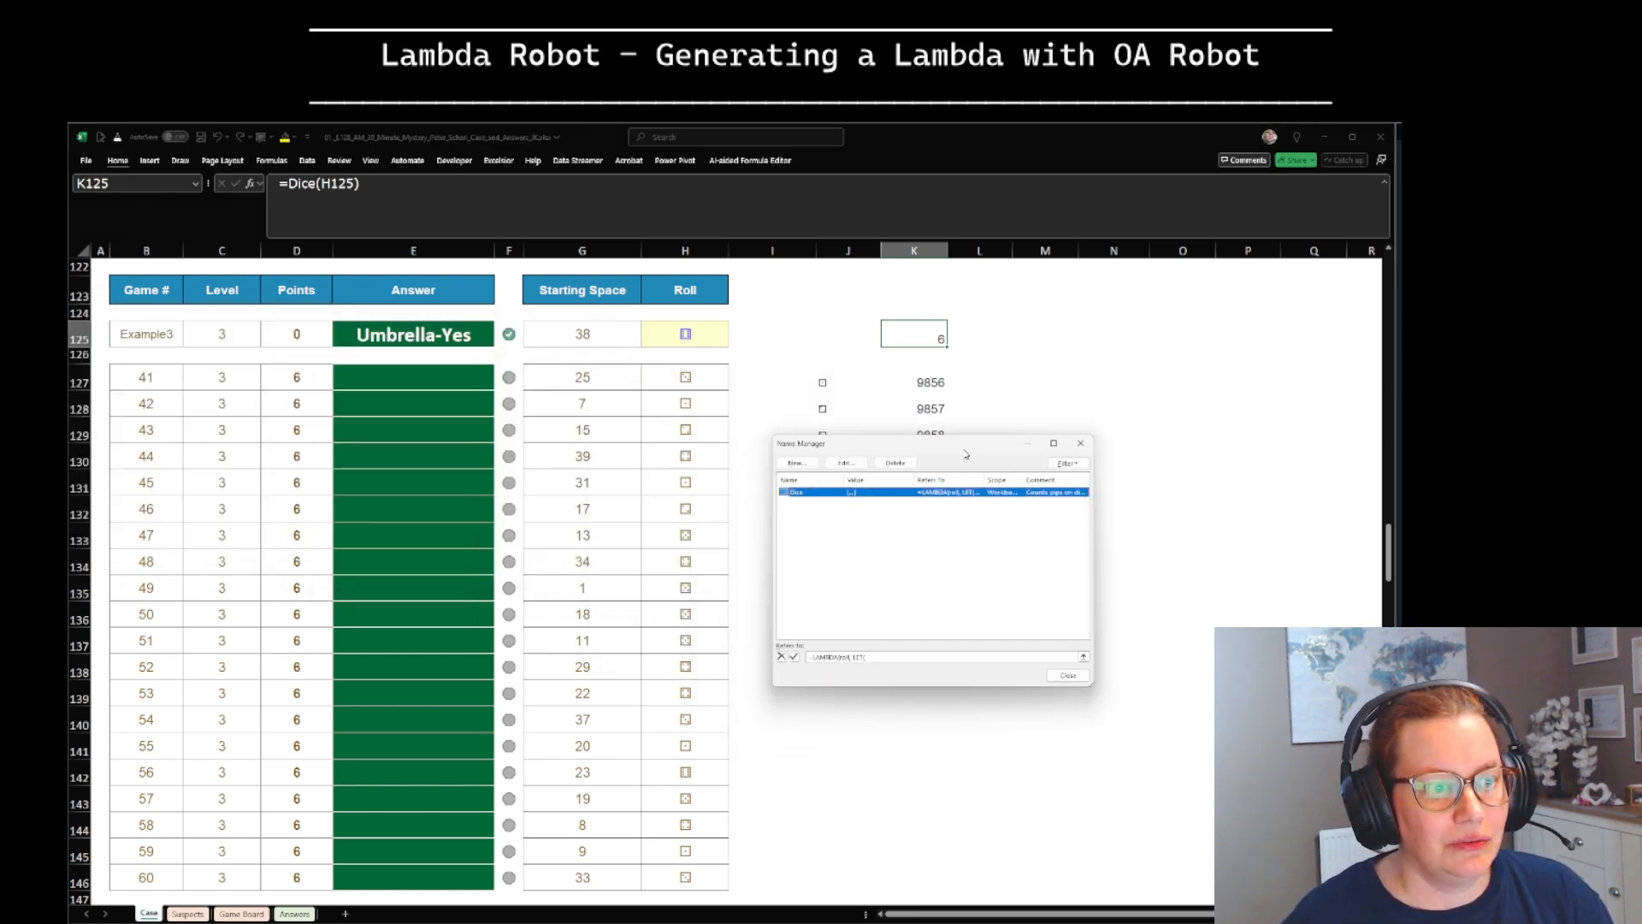
{"action": "double_click", "coordinate": [952, 493]}
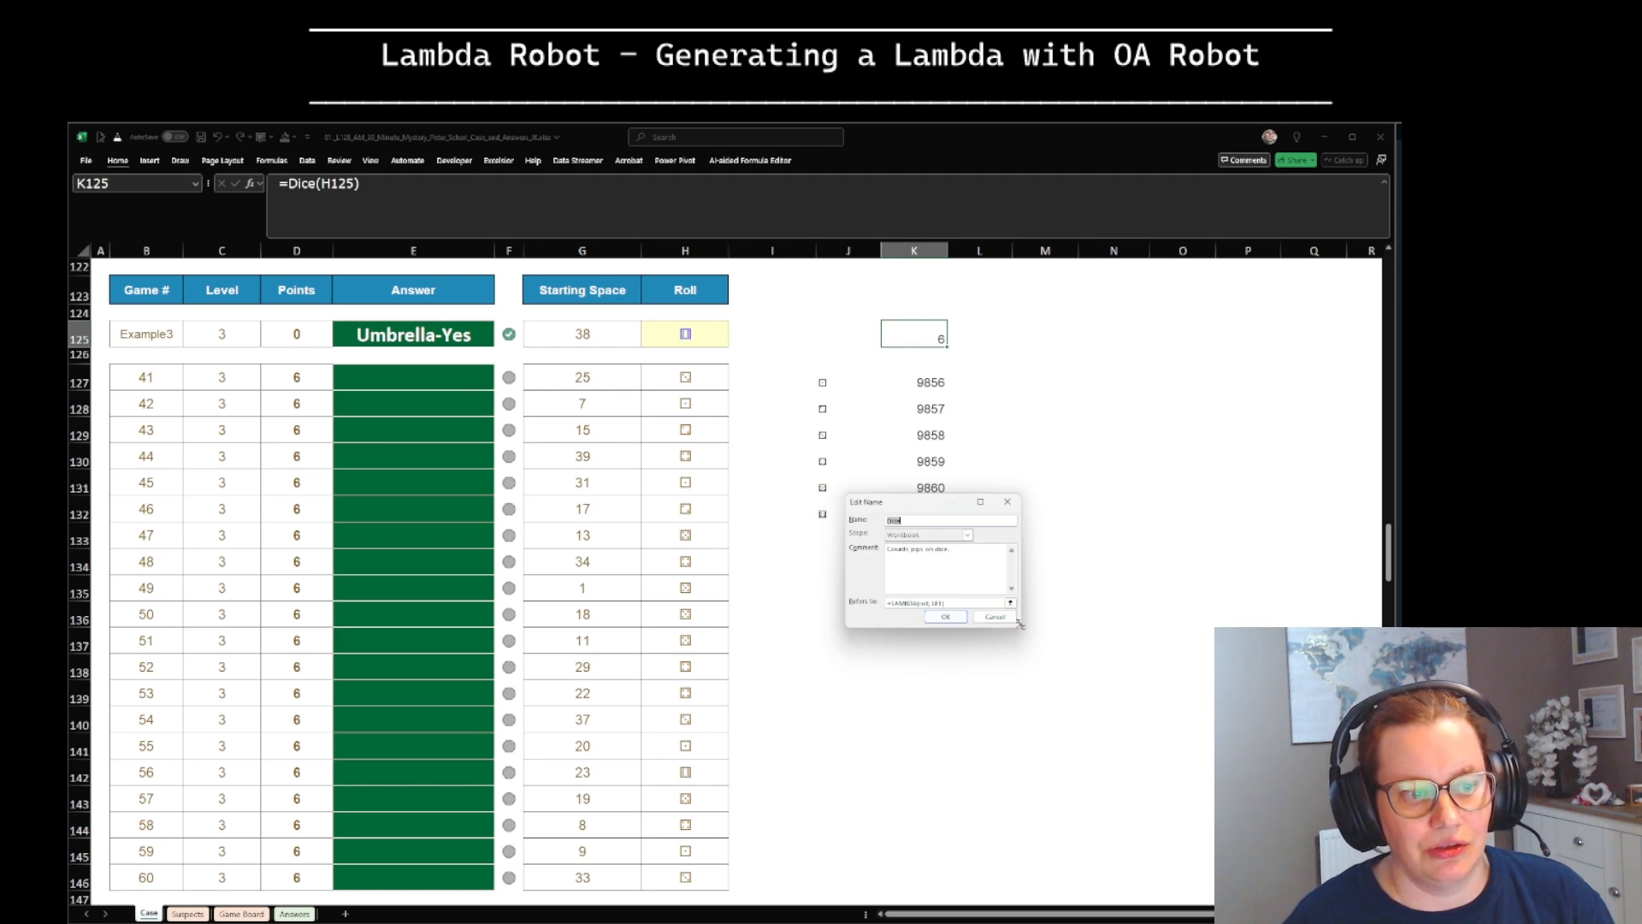
{"action": "left_click_drag", "start_coordinate": [1014, 618], "coordinate": [1250, 830]}
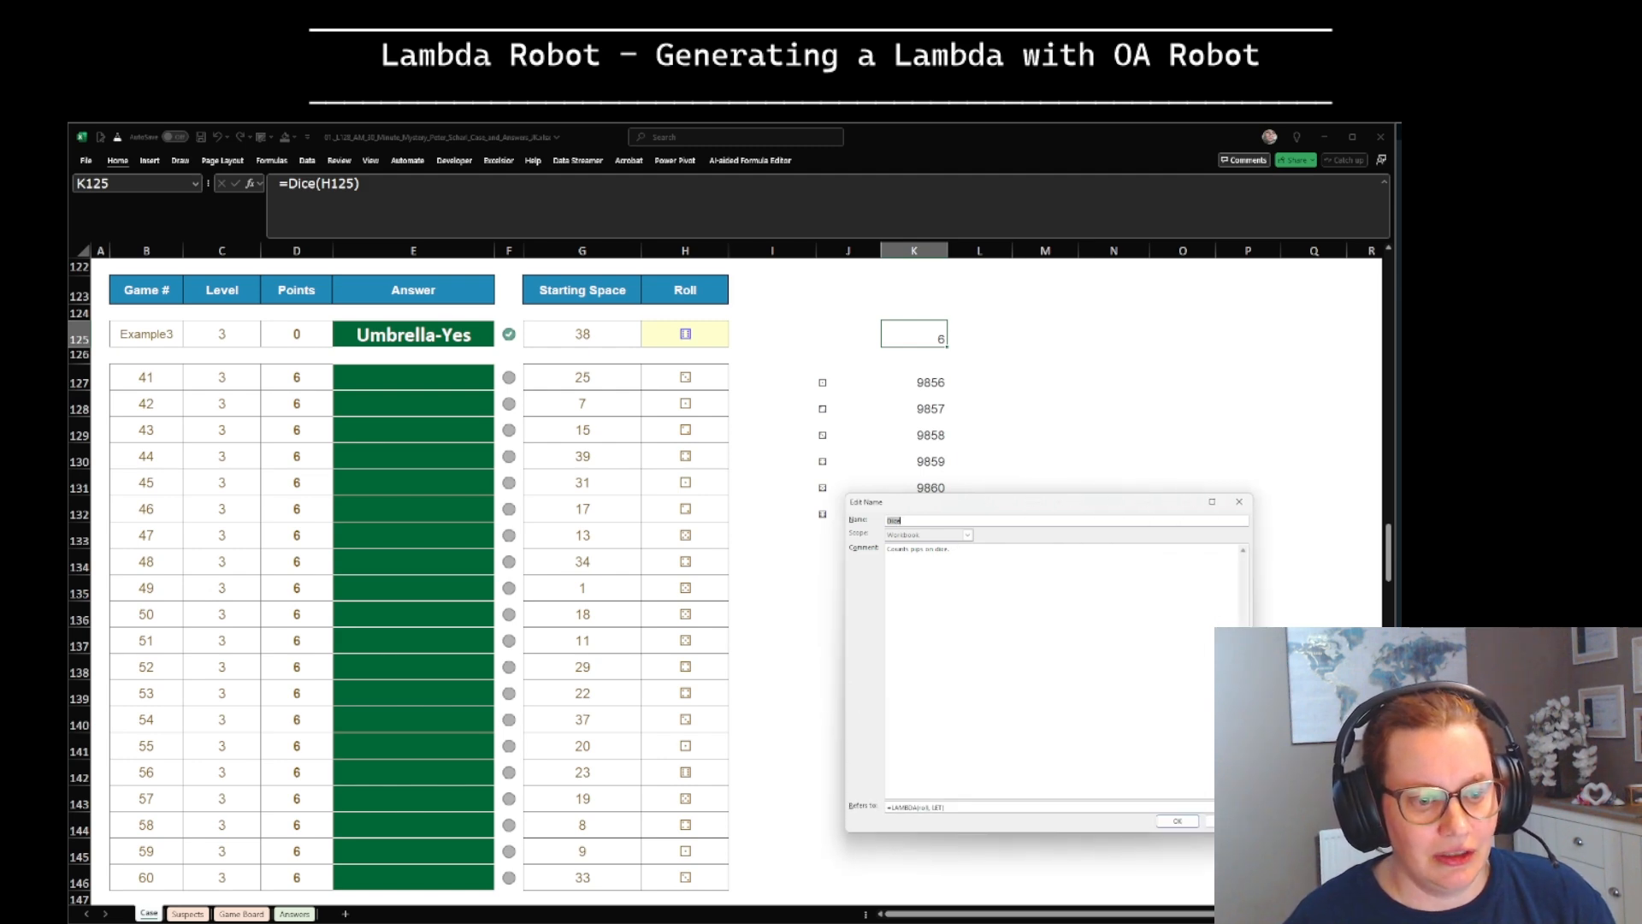
{"action": "key", "text": "Tab"}
{"action": "key", "text": "Tab"}
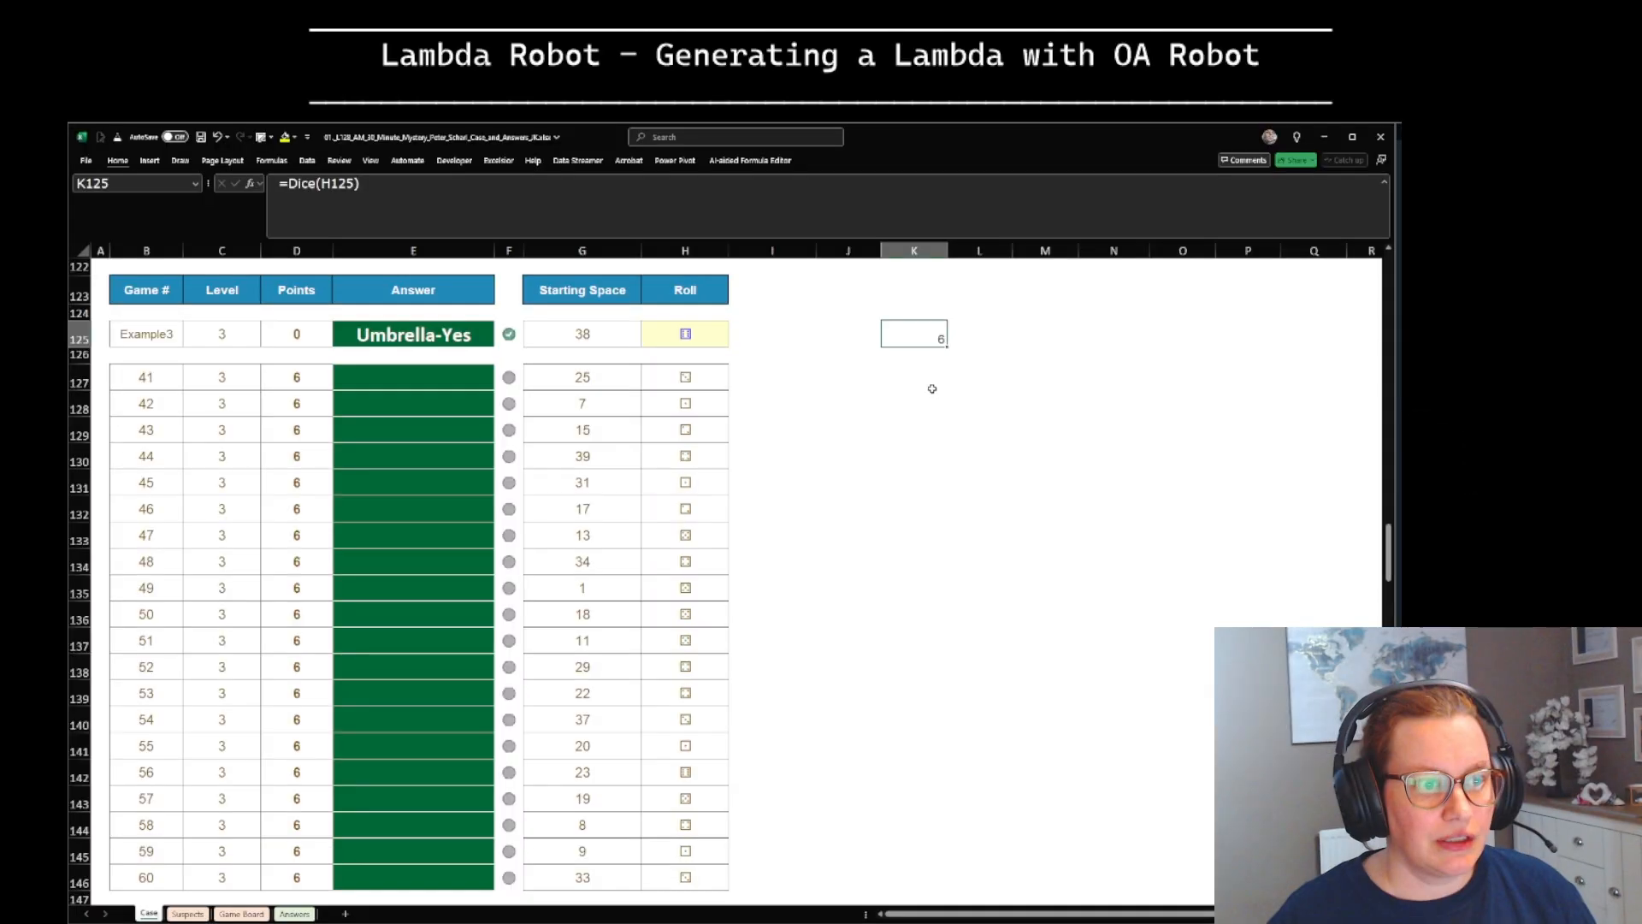
Step: Enter =Dice(H127) in K127 and fill it down through K146 with OA Robot's Auto Fill Down command
{"action": "left_click", "coordinate": [922, 387]}
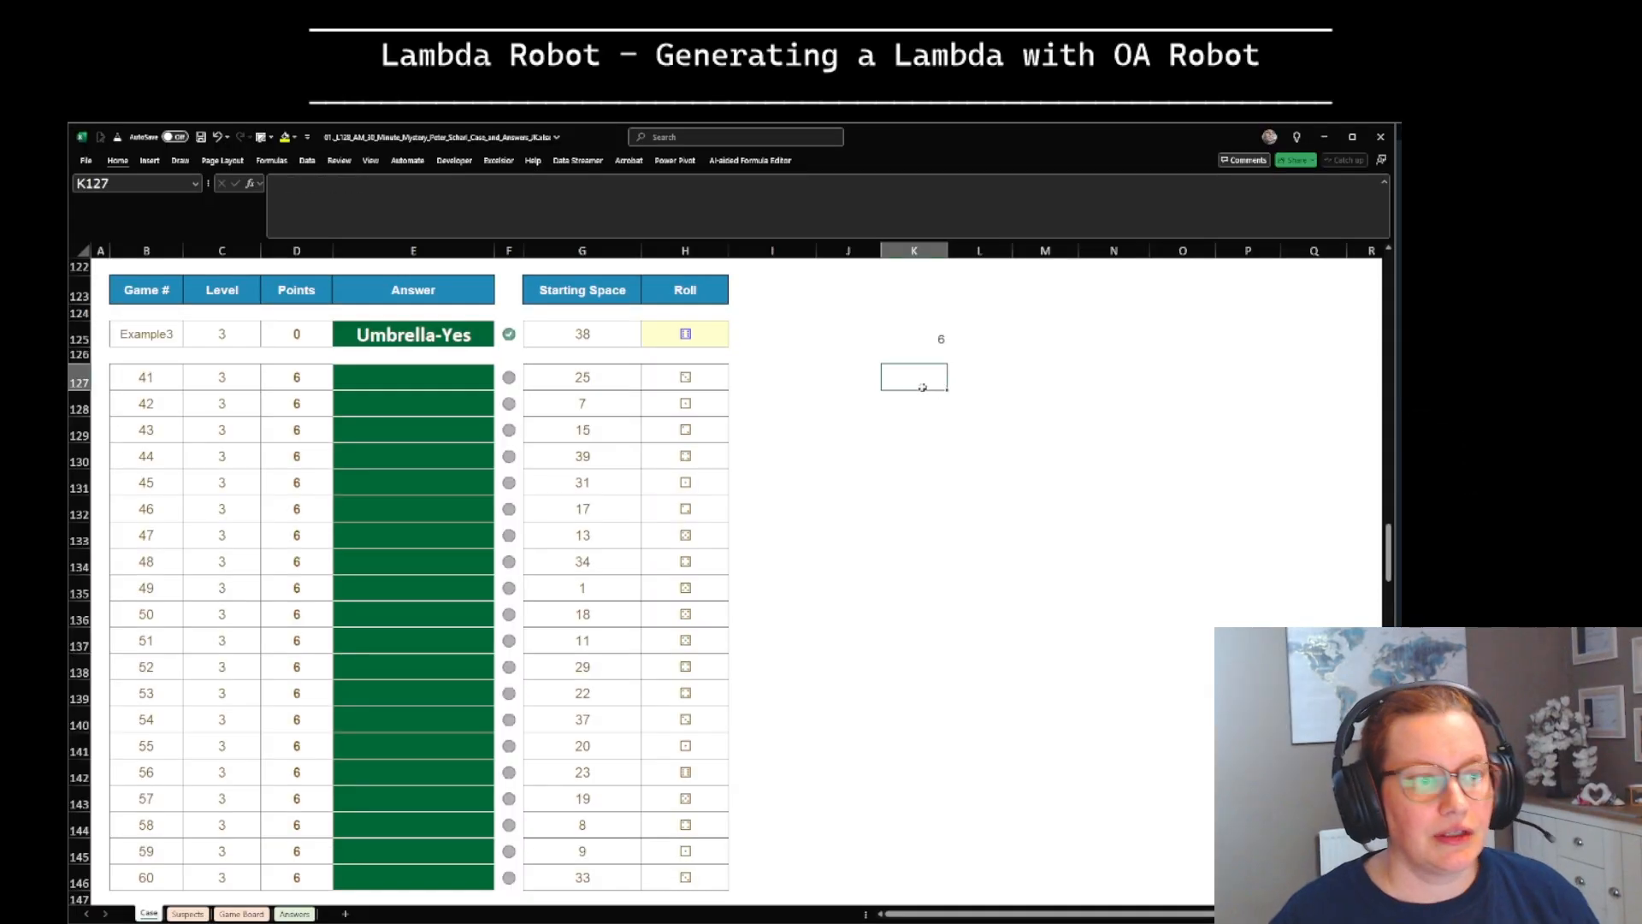
{"action": "type", "text": "=dic"}
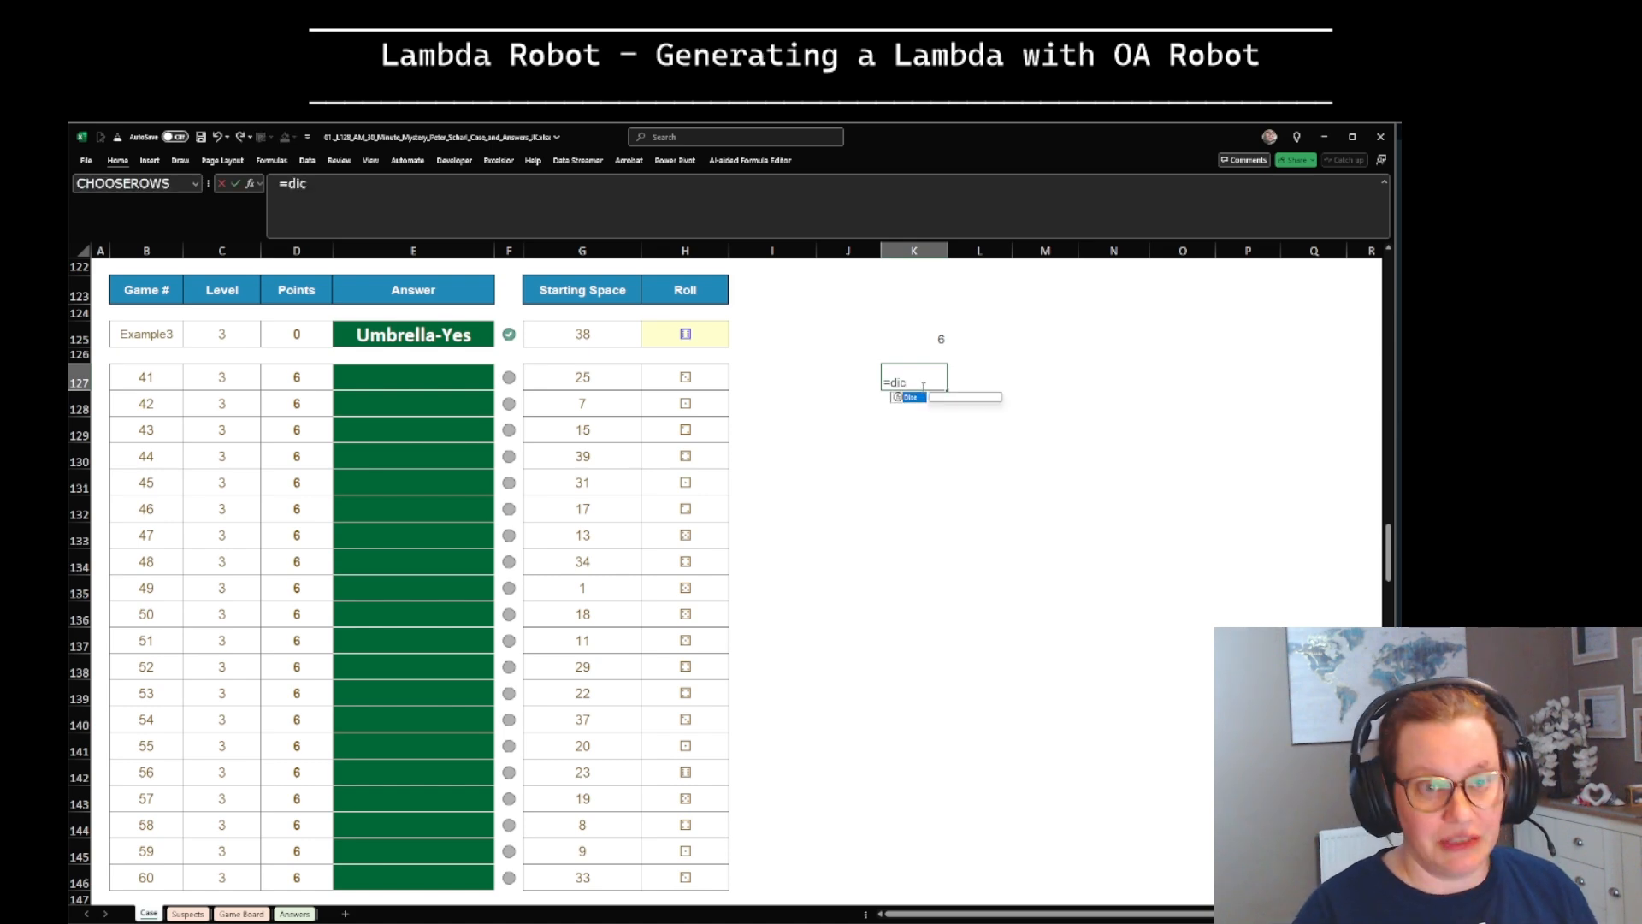
{"action": "type", "text": "e("}
{"action": "key", "text": "Left"}
{"action": "key", "text": "Left"}
{"action": "key", "text": "Left"}
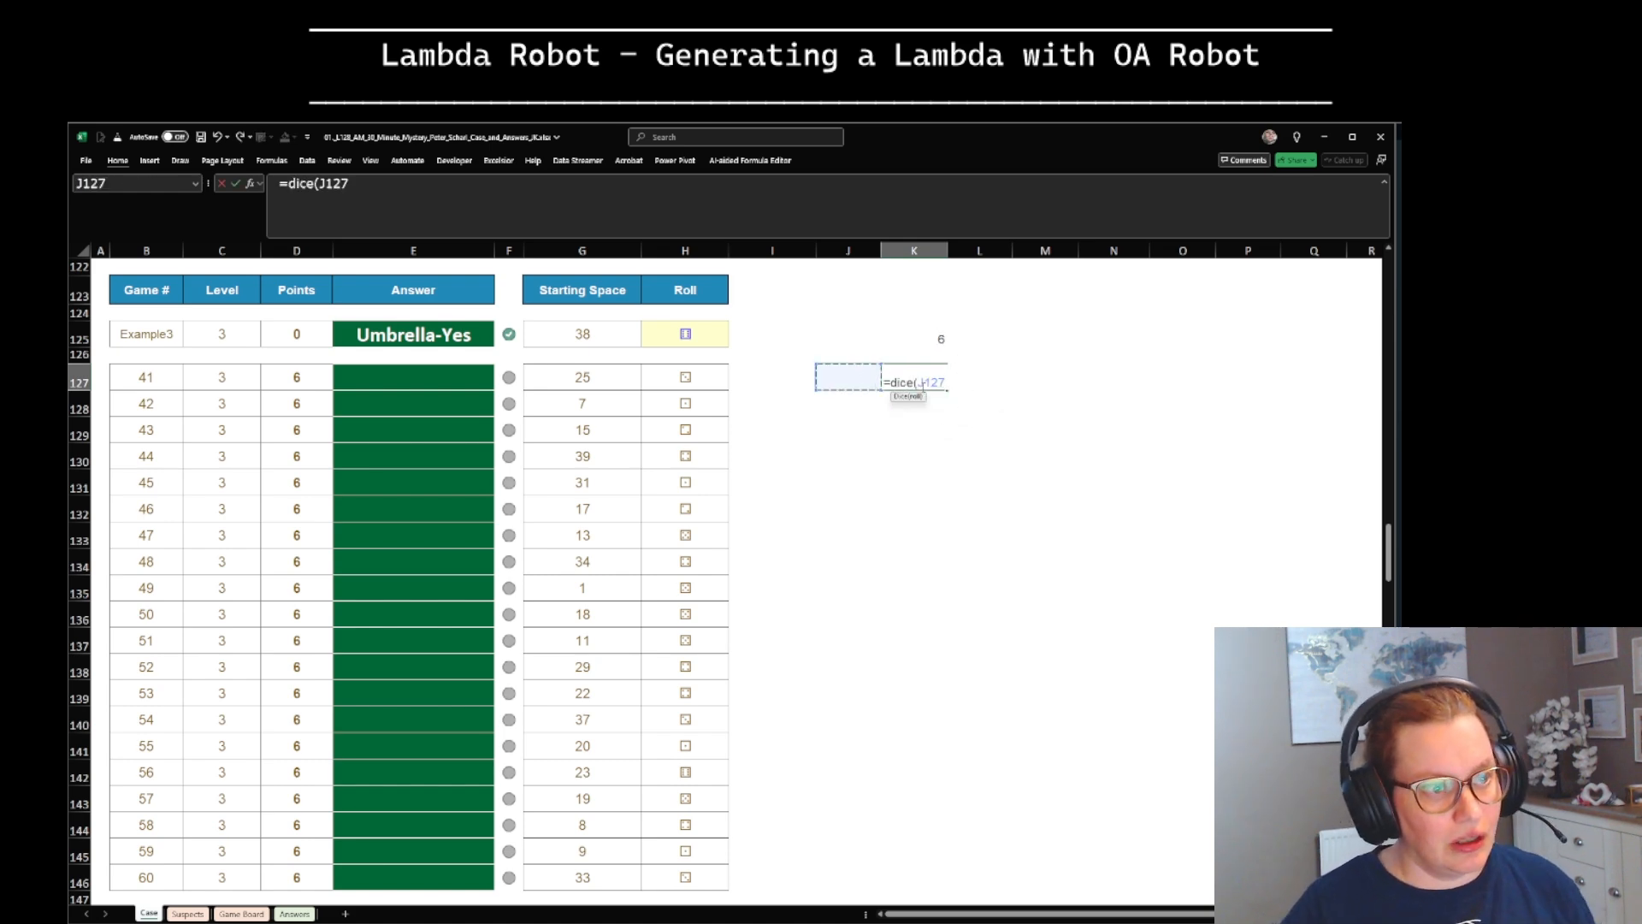
{"action": "key", "text": "ctrl+Return"}
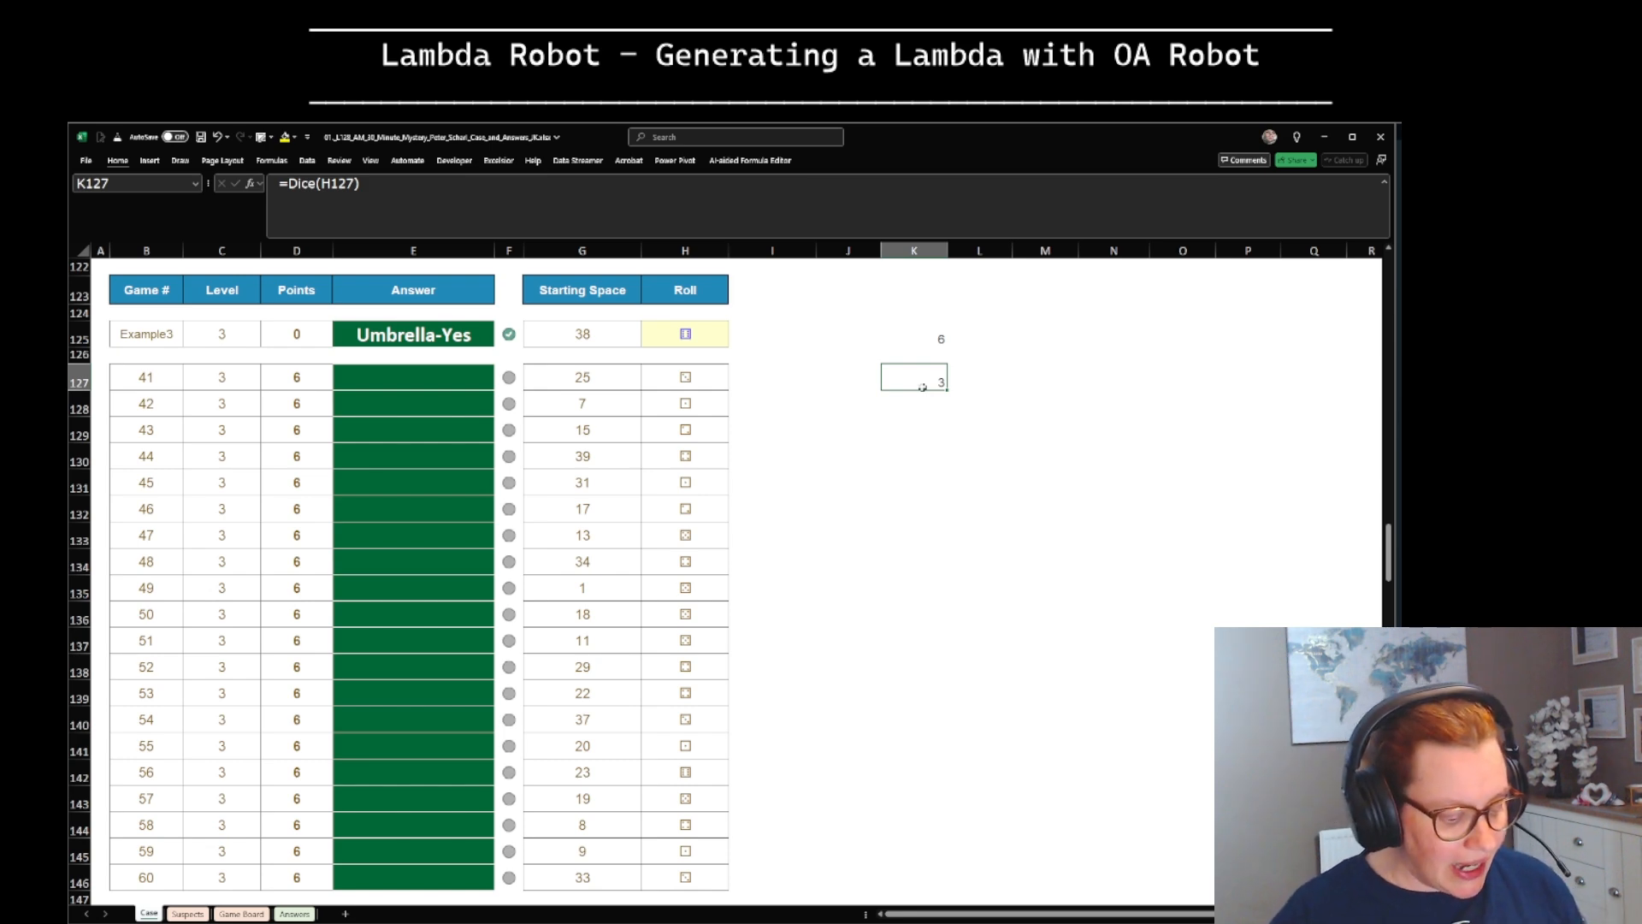
{"action": "key", "text": "ctrl+shift+p"}
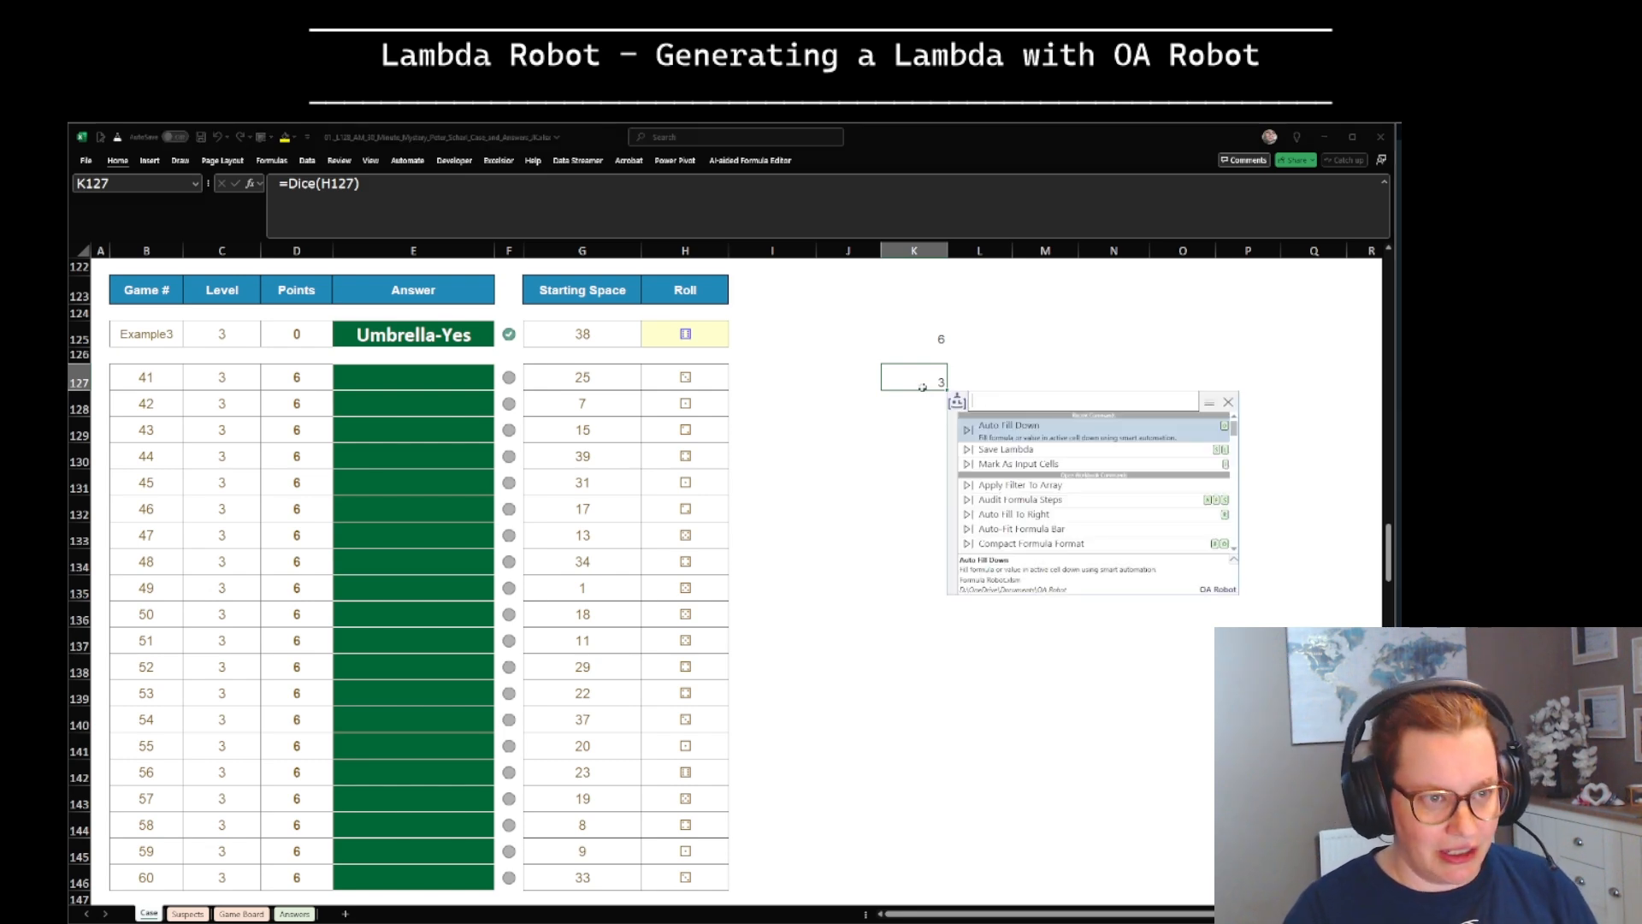
{"action": "key", "text": "Return"}
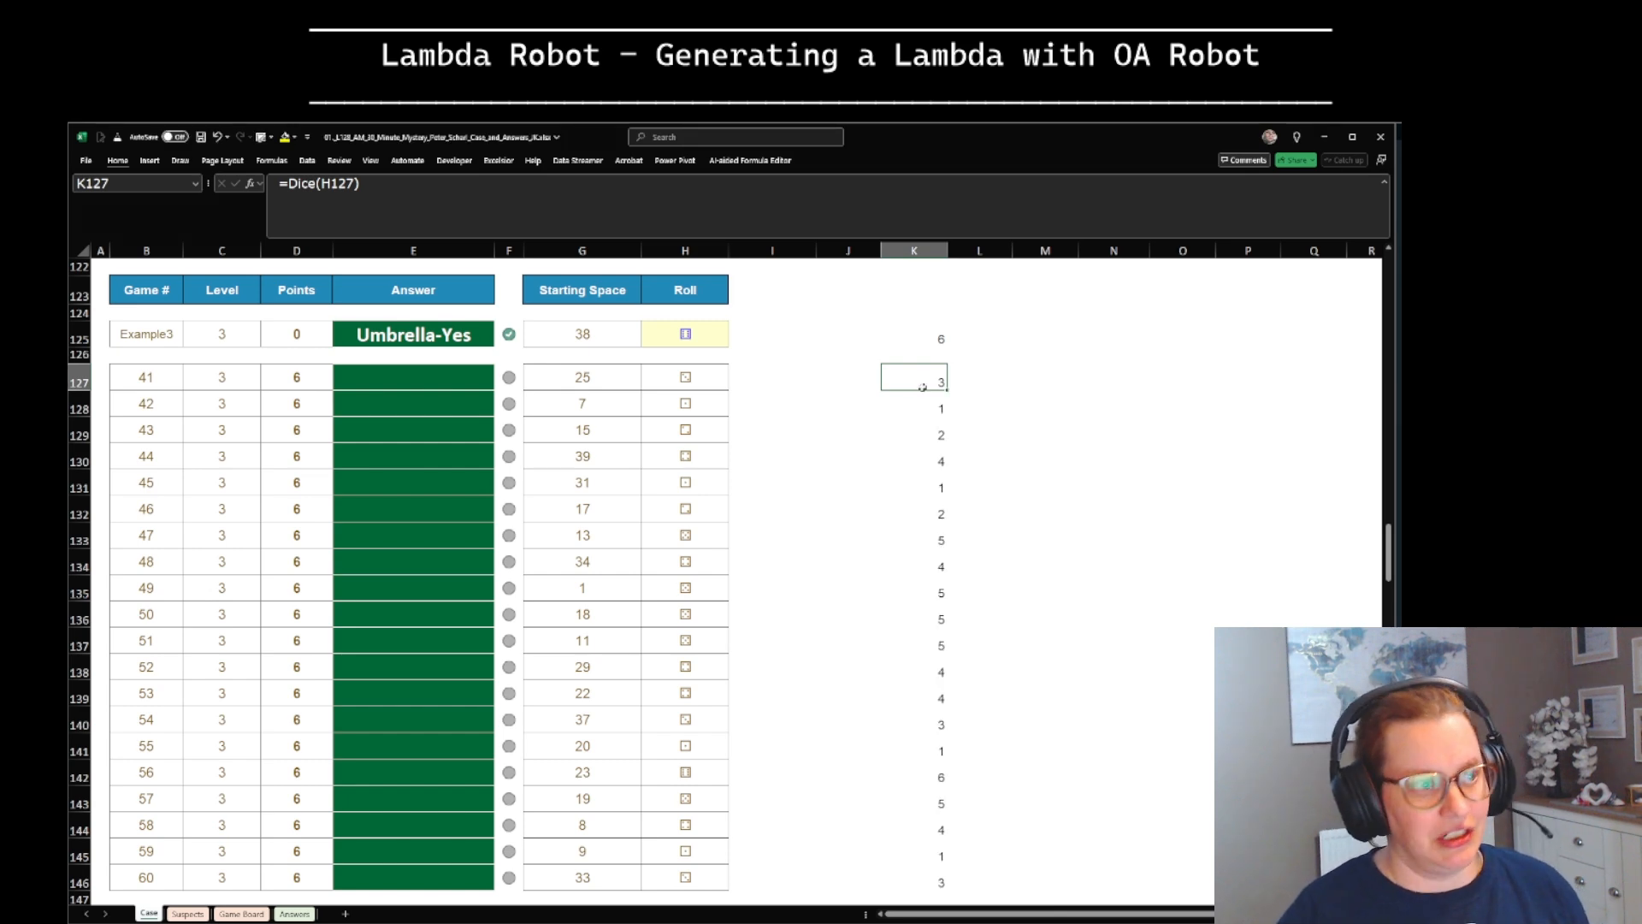
Step: Compare the last filled Dice result in K146 with its roll symbol in H146, and return to K127
{"action": "key", "text": "ctrl+Down"}
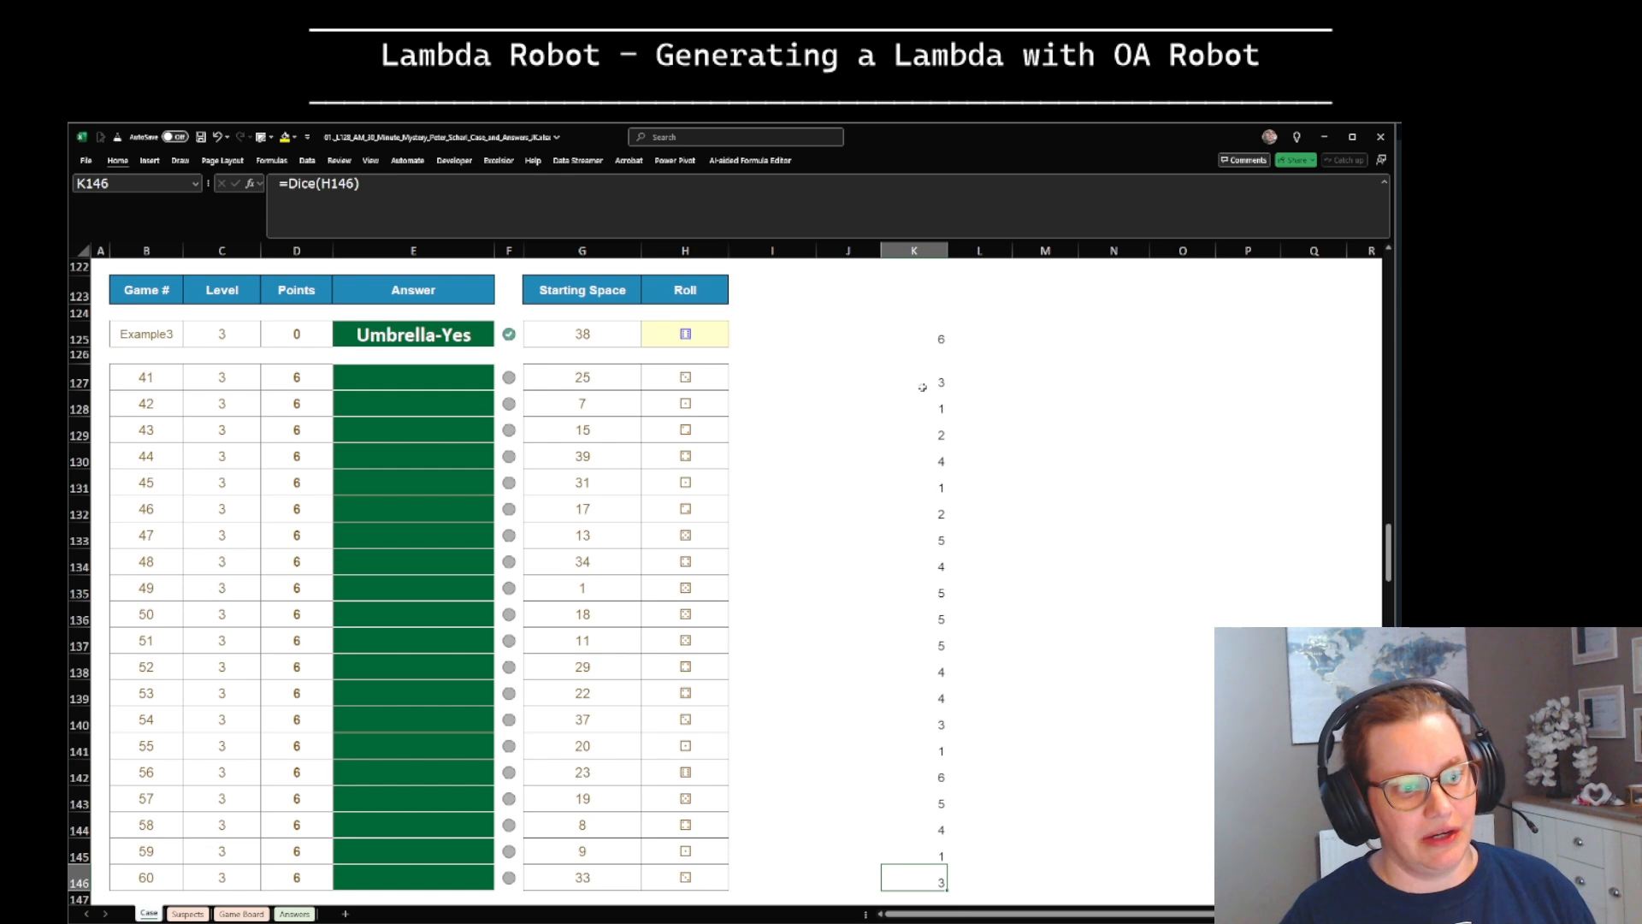
{"action": "key", "text": "Left"}
{"action": "key", "text": "Left"}
{"action": "key", "text": "Left"}
{"action": "key", "text": "Right"}
{"action": "key", "text": "Right"}
{"action": "key", "text": "Right"}
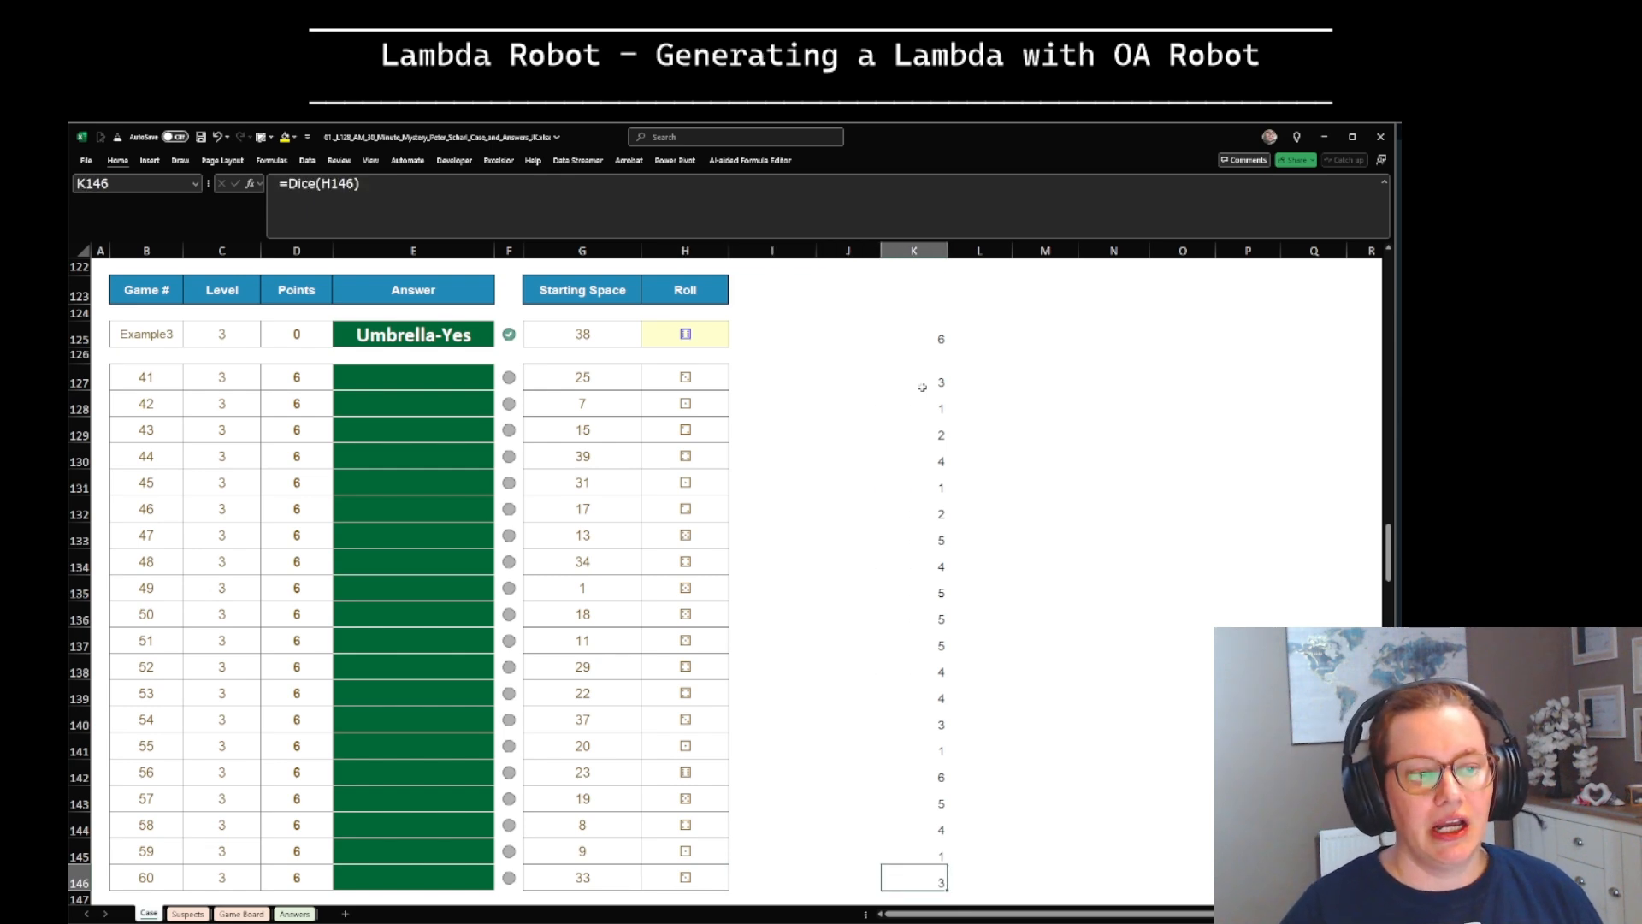
{"action": "key", "text": "ctrl+Up"}
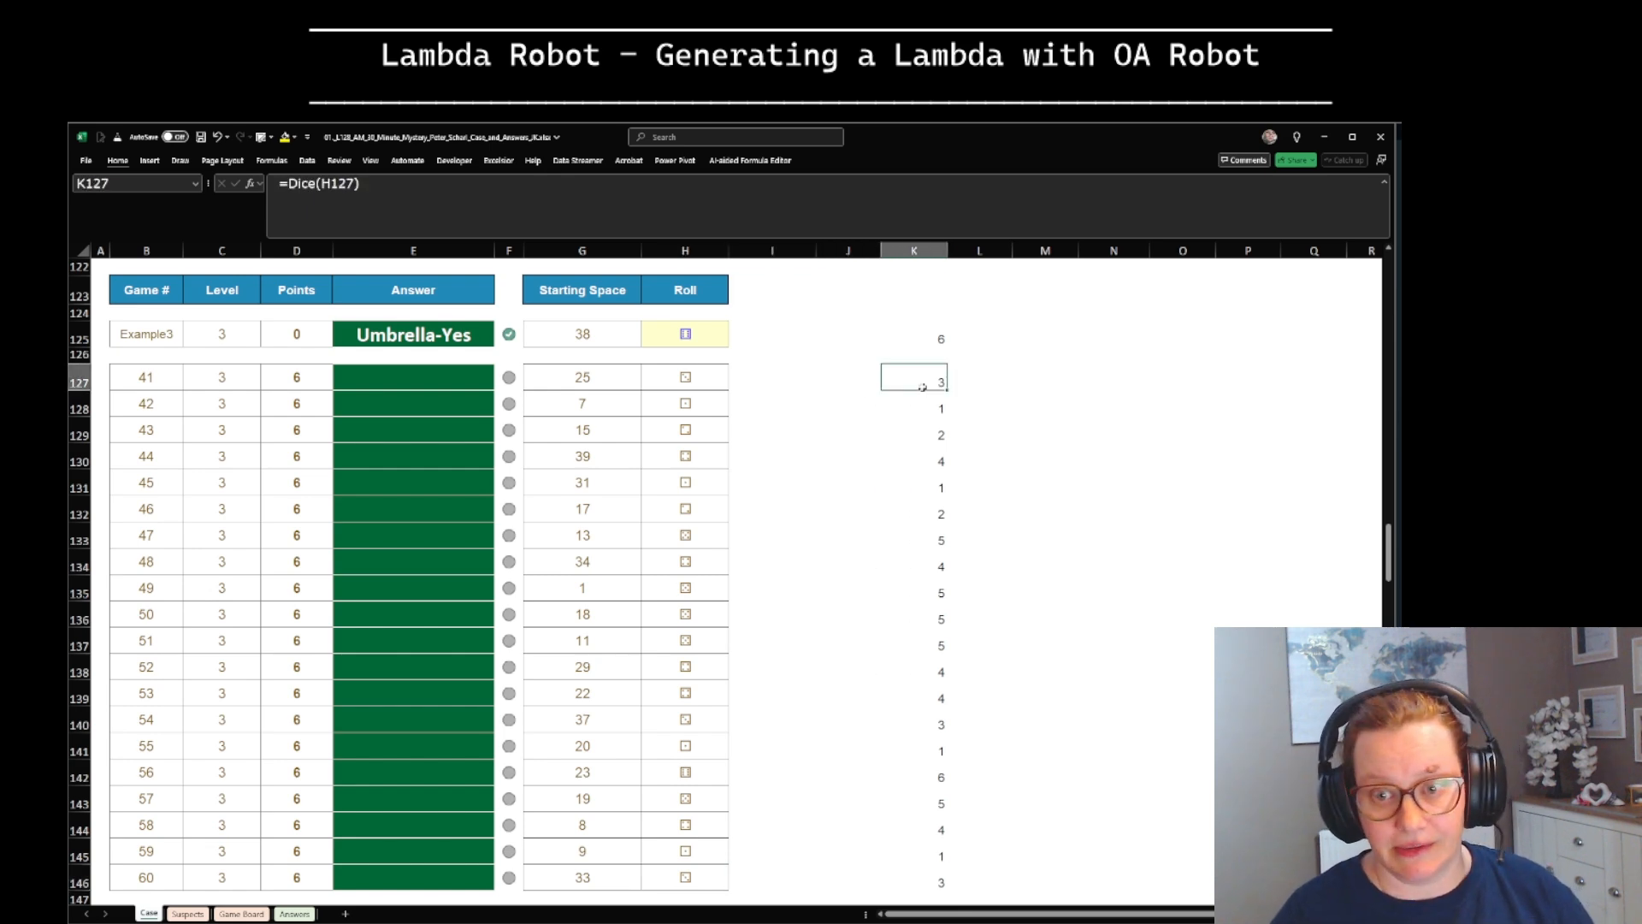